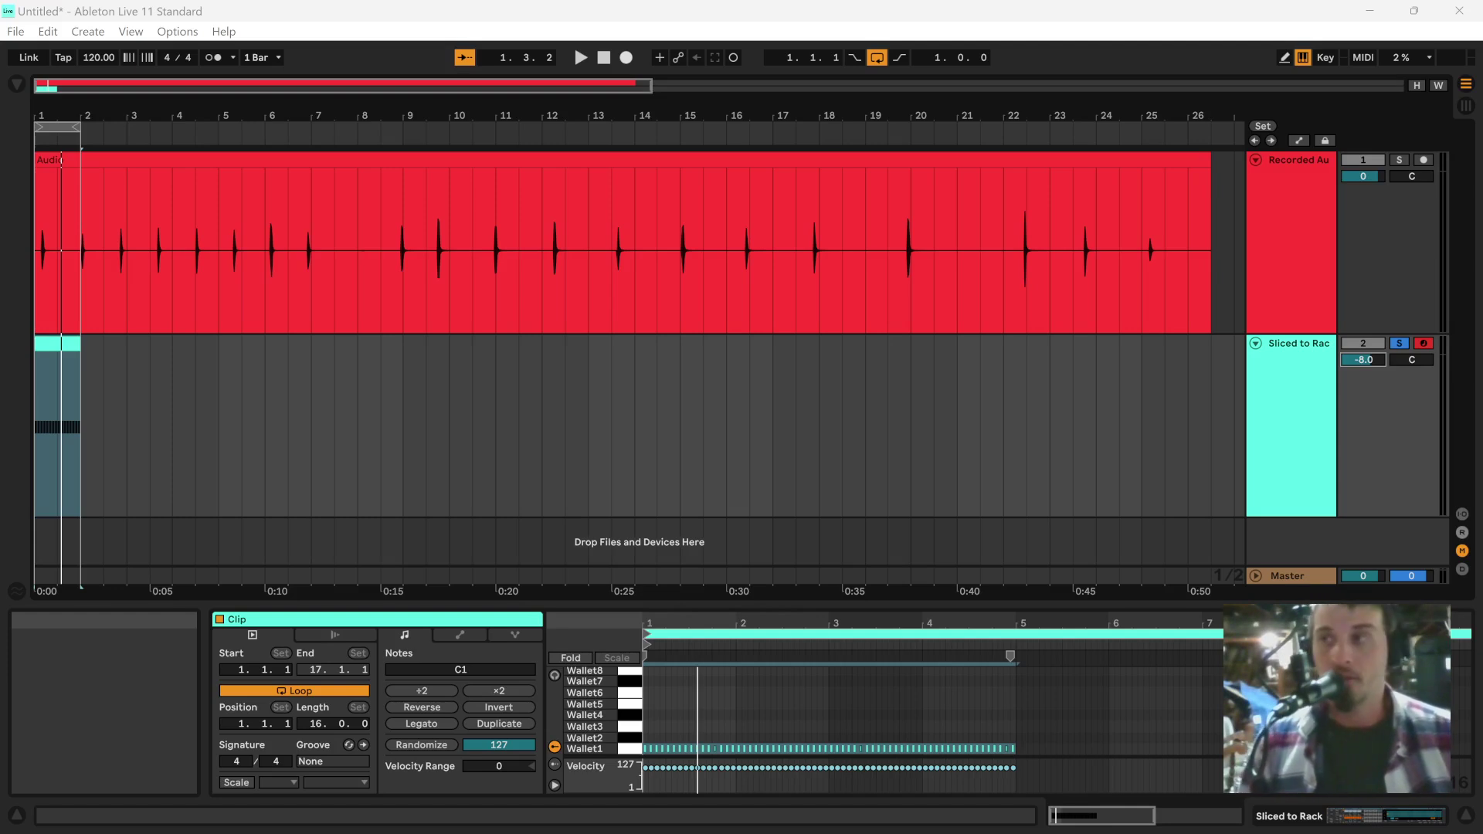
Select and arm the Recorded Audio track in place of Sliced to Rack.
{"action": "left_click", "coordinate": [1261, 239]}
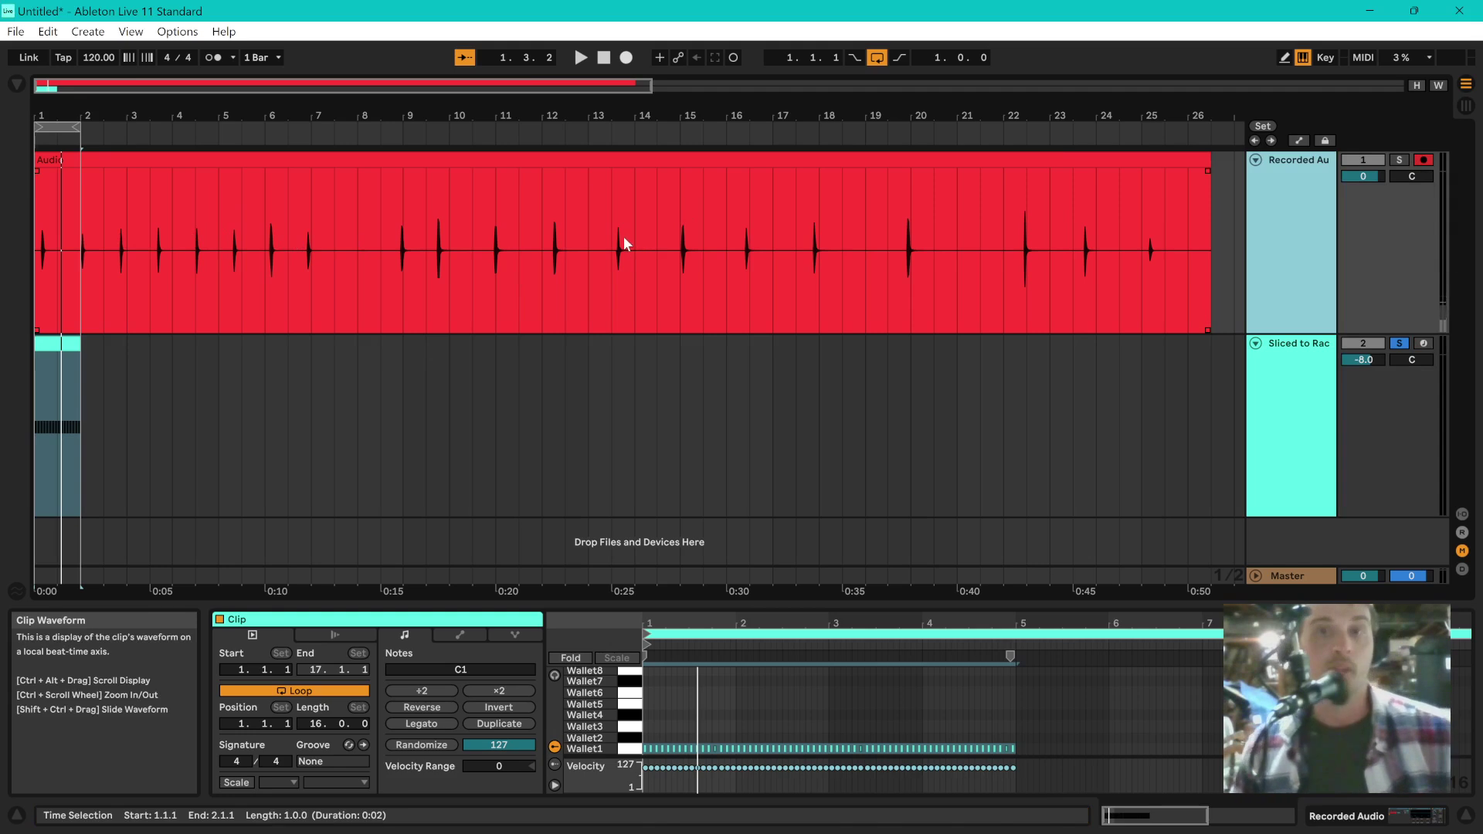
Check the recorded audio clip's options, then display the Sliced to Rack Pitch, Random and Gus Basement Snare devices.
{"action": "right_click", "coordinate": [571, 163]}
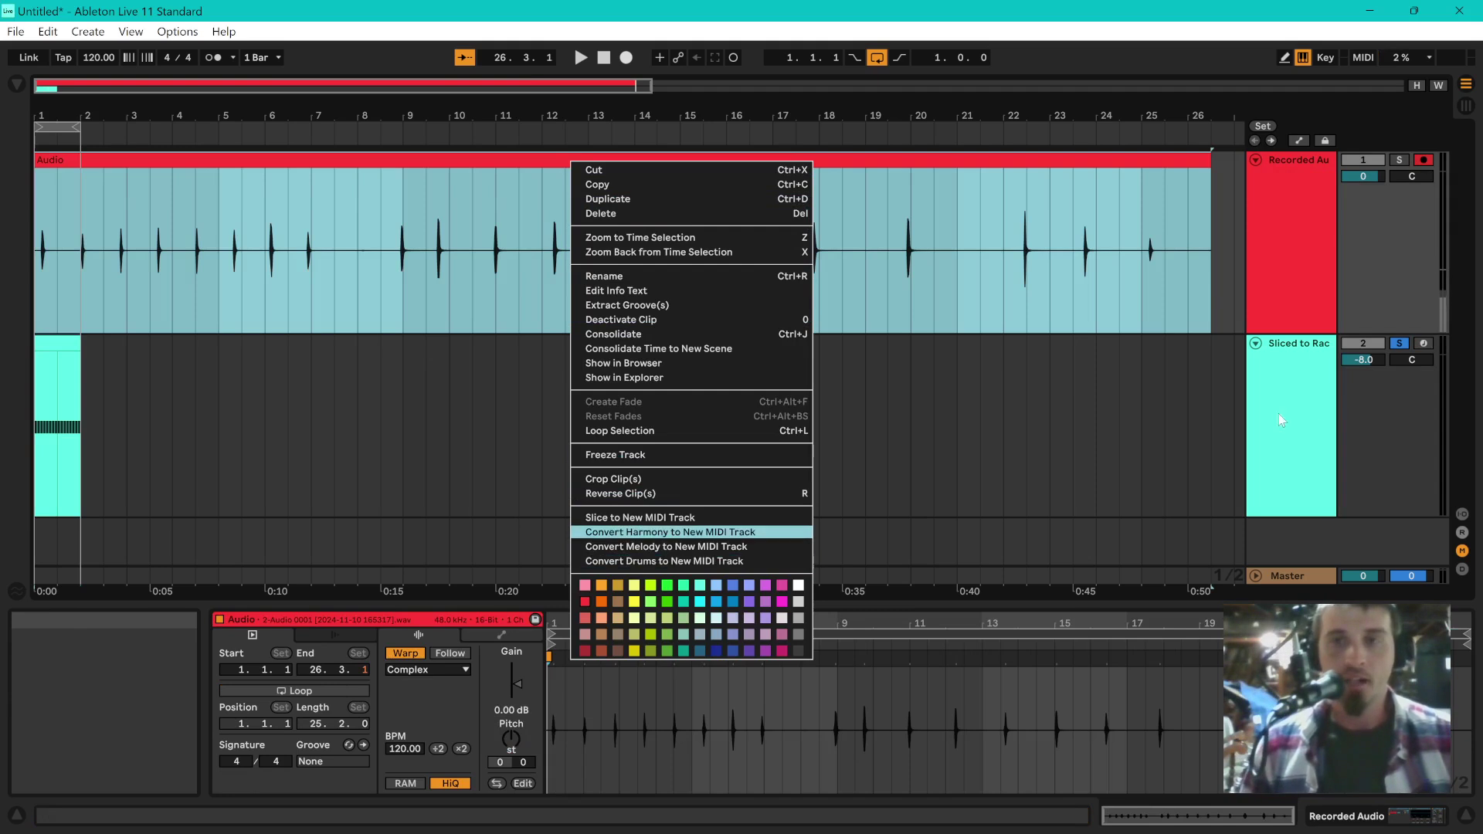
{"action": "left_click", "coordinate": [551, 397]}
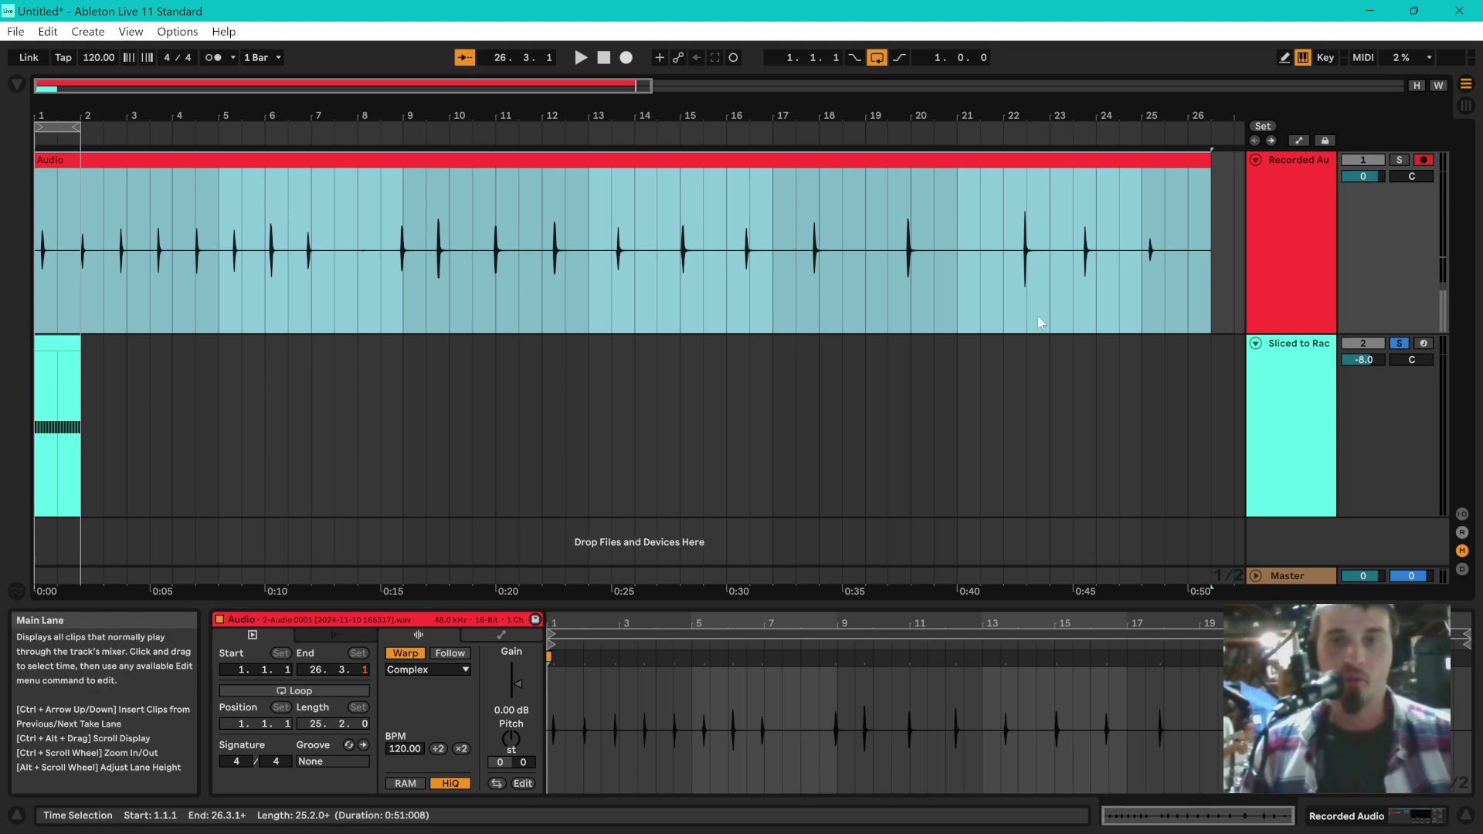
{"action": "left_click", "coordinate": [1281, 412]}
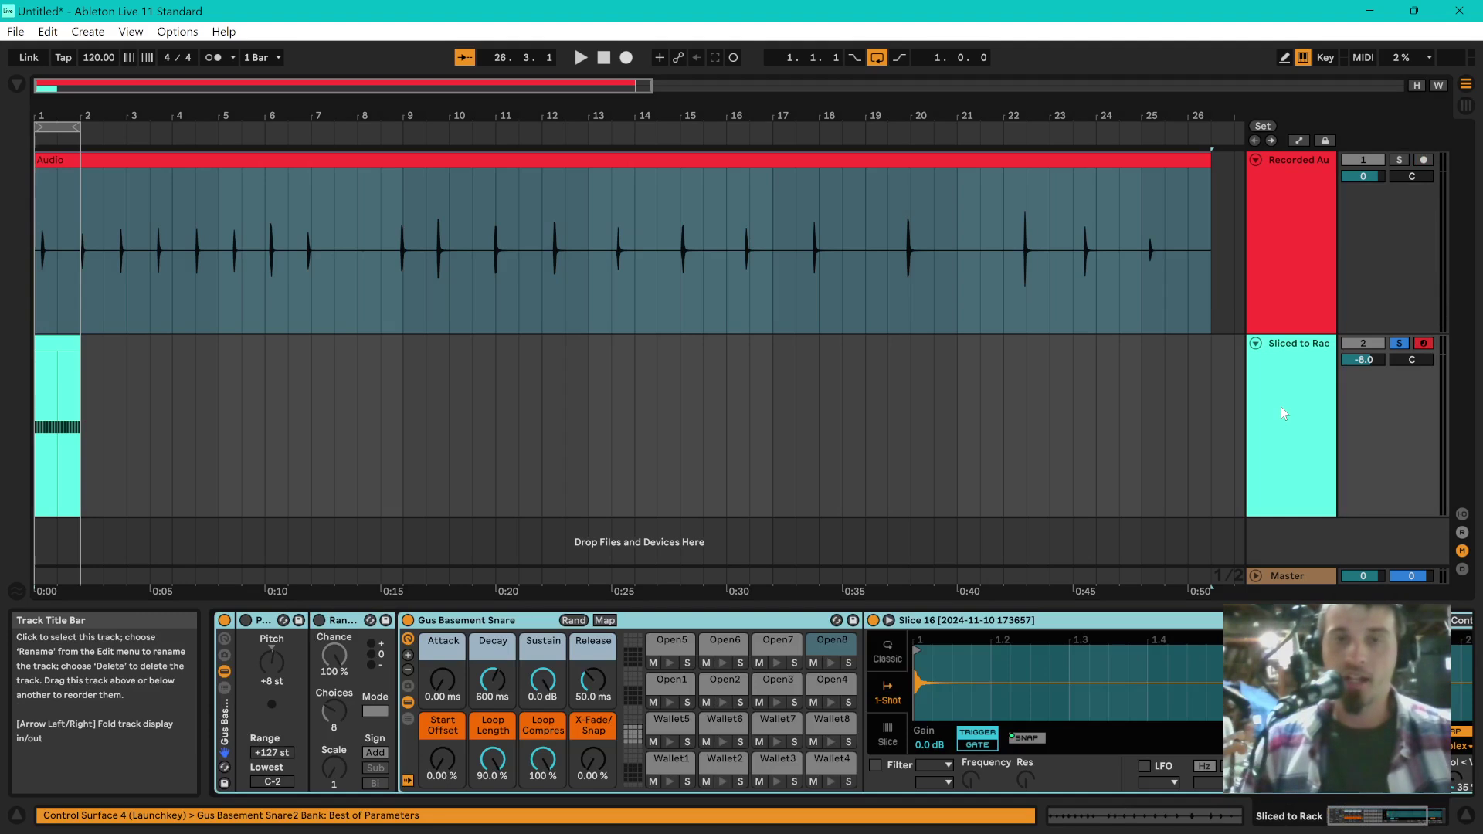
Fold the Pitch and Random devices and inspect the Wallet1 pad's Slice 1 sample.
{"action": "double_click", "coordinate": [303, 623]}
{"action": "double_click", "coordinate": [298, 621]}
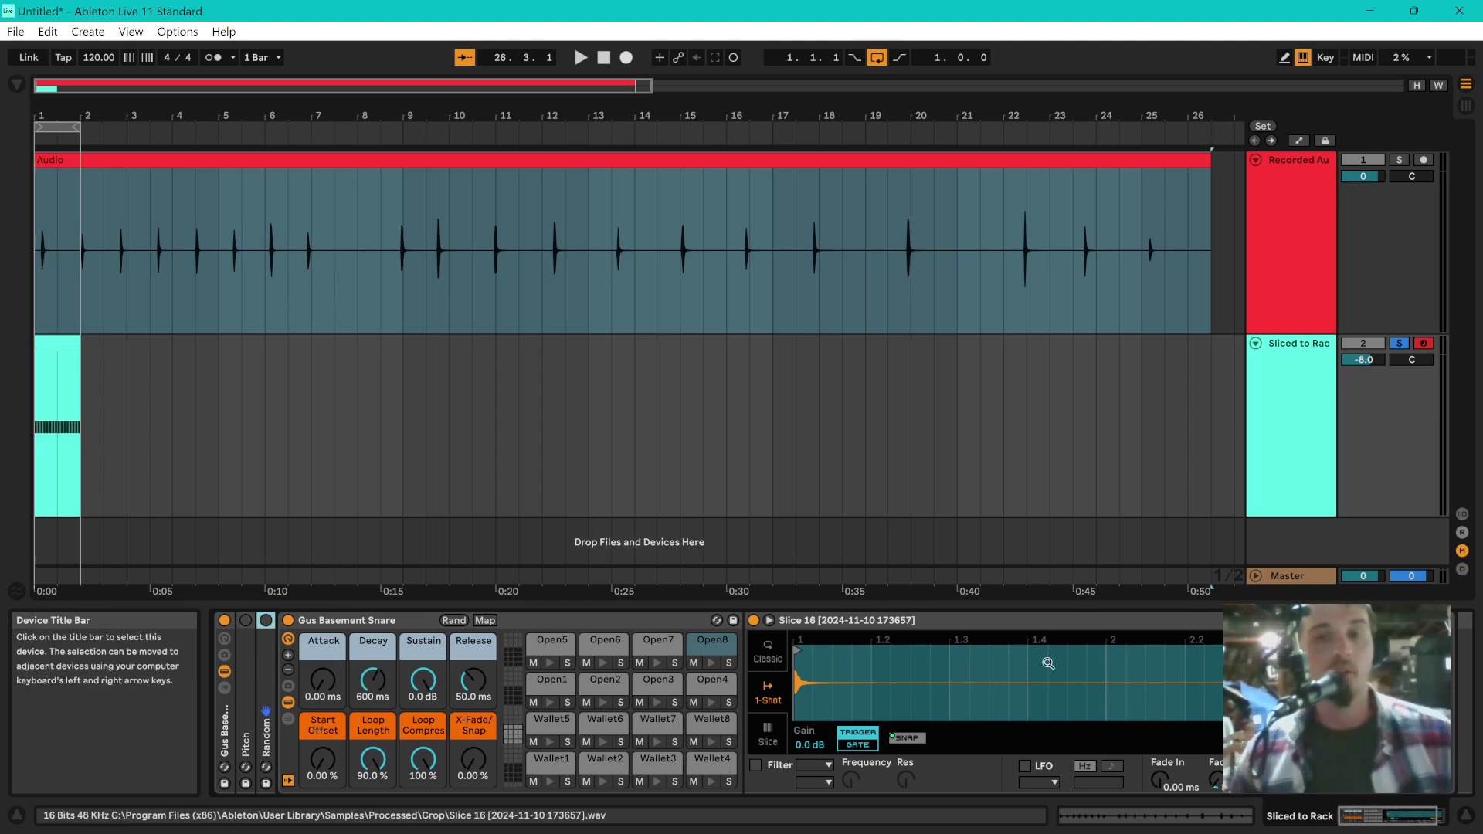
{"action": "left_click", "coordinate": [552, 764]}
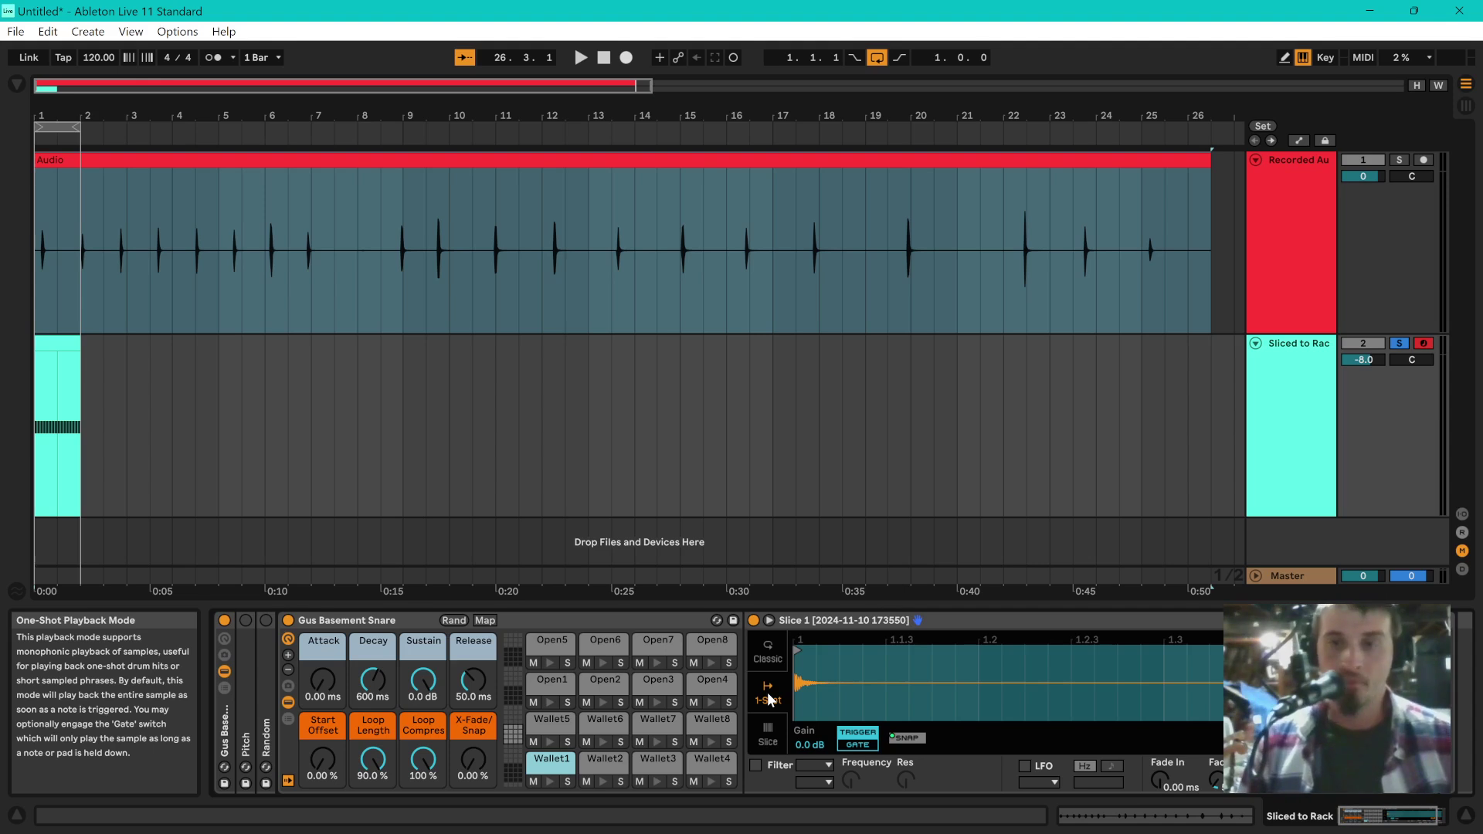
{"action": "right_click", "coordinate": [1022, 683]}
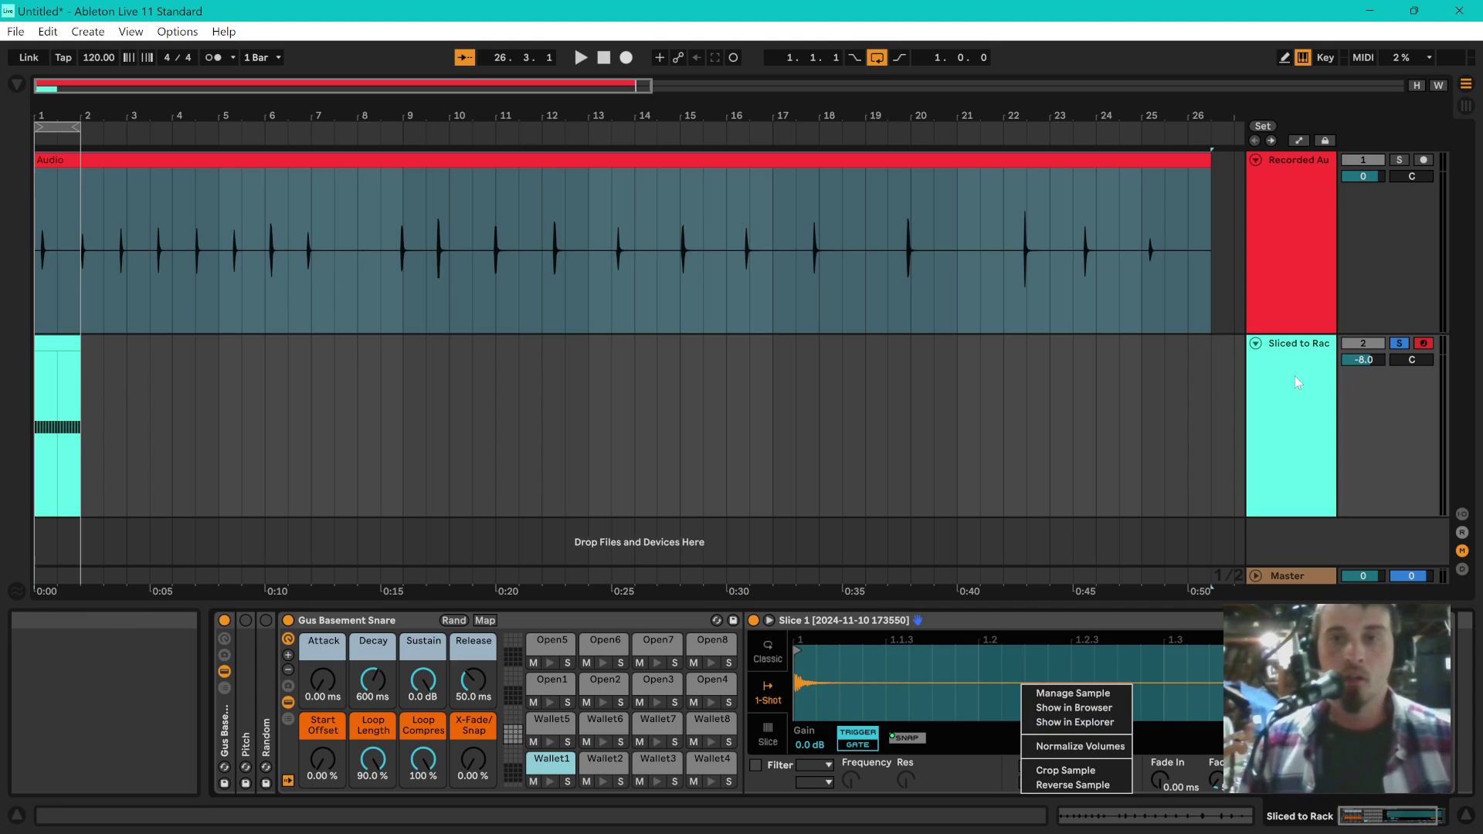
{"action": "left_click", "coordinate": [1267, 391]}
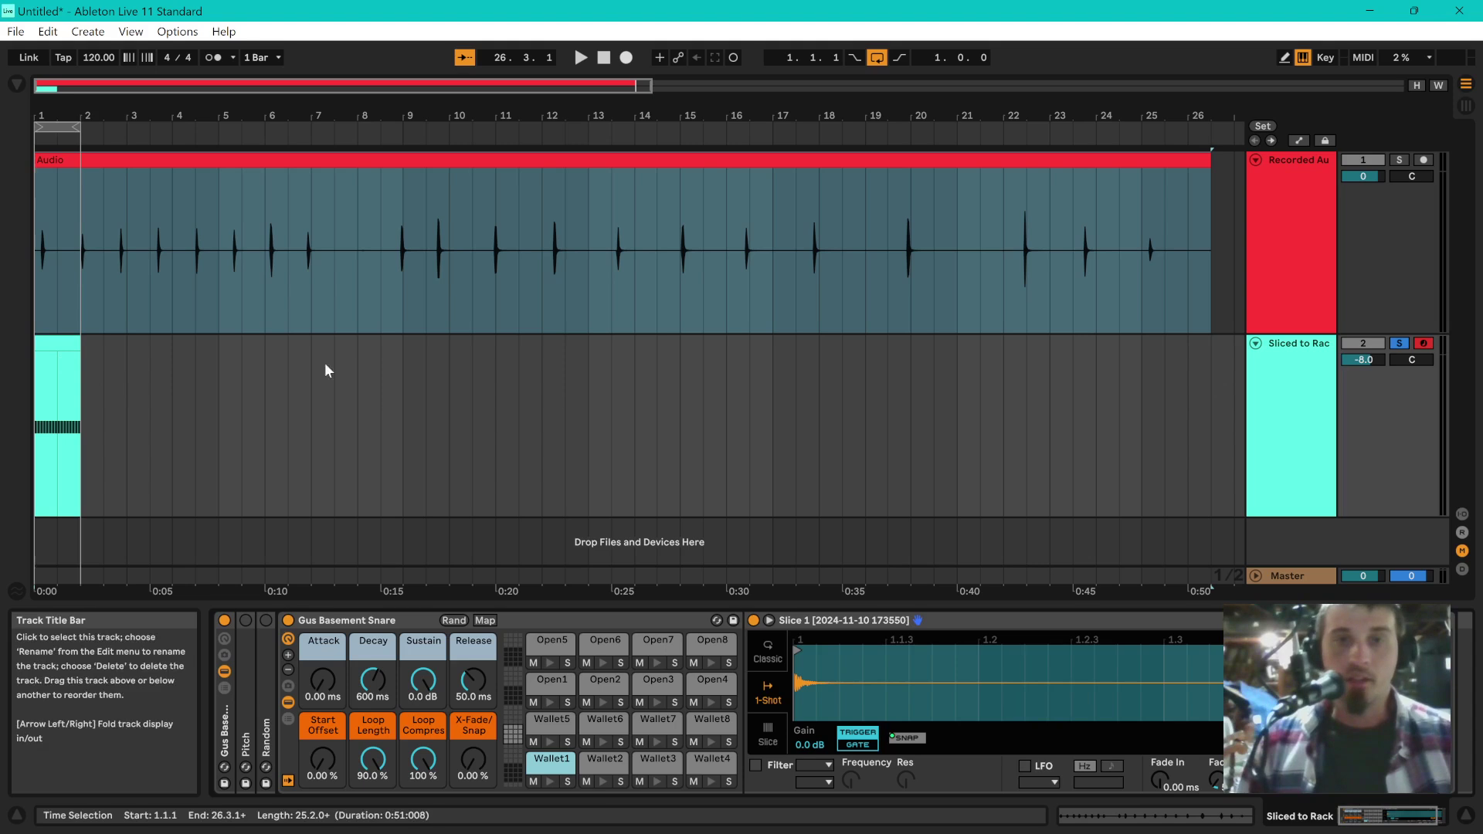
Open the Sliced to Rack MIDI clip's notes in the editor and start playback.
{"action": "left_click", "coordinate": [60, 340]}
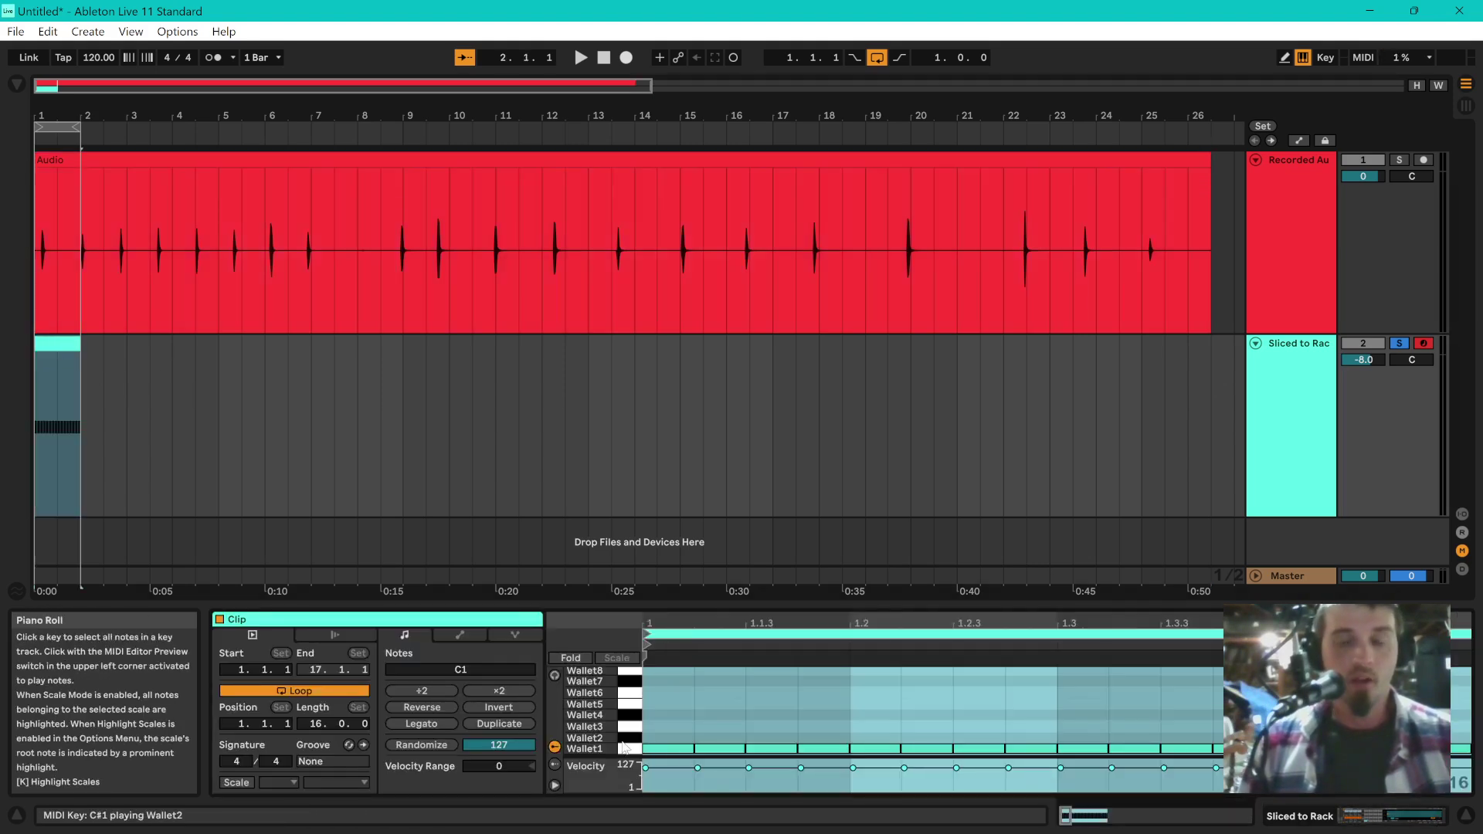
{"action": "left_click", "coordinate": [1282, 397]}
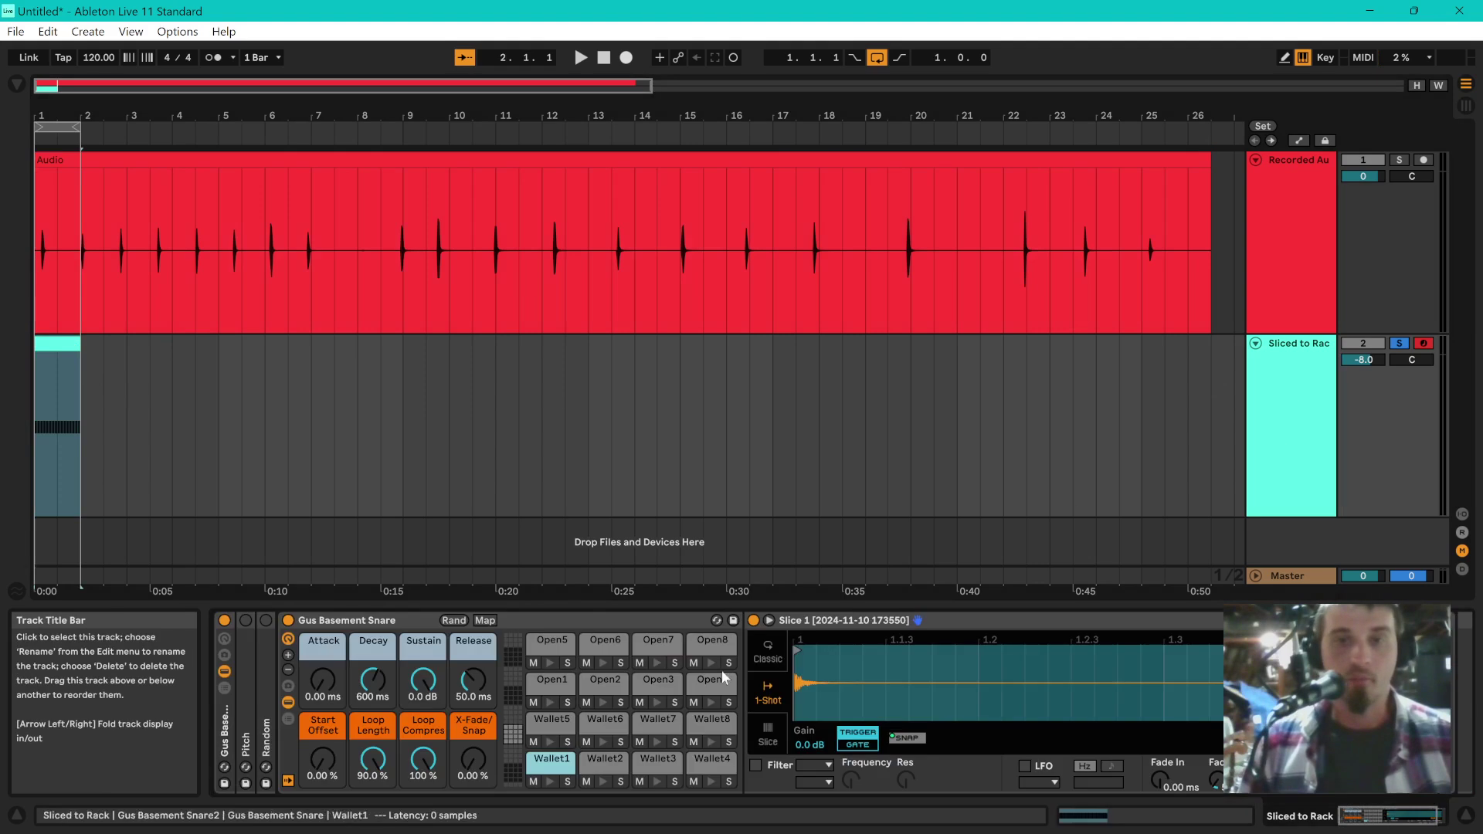
{"action": "double_click", "coordinate": [62, 340]}
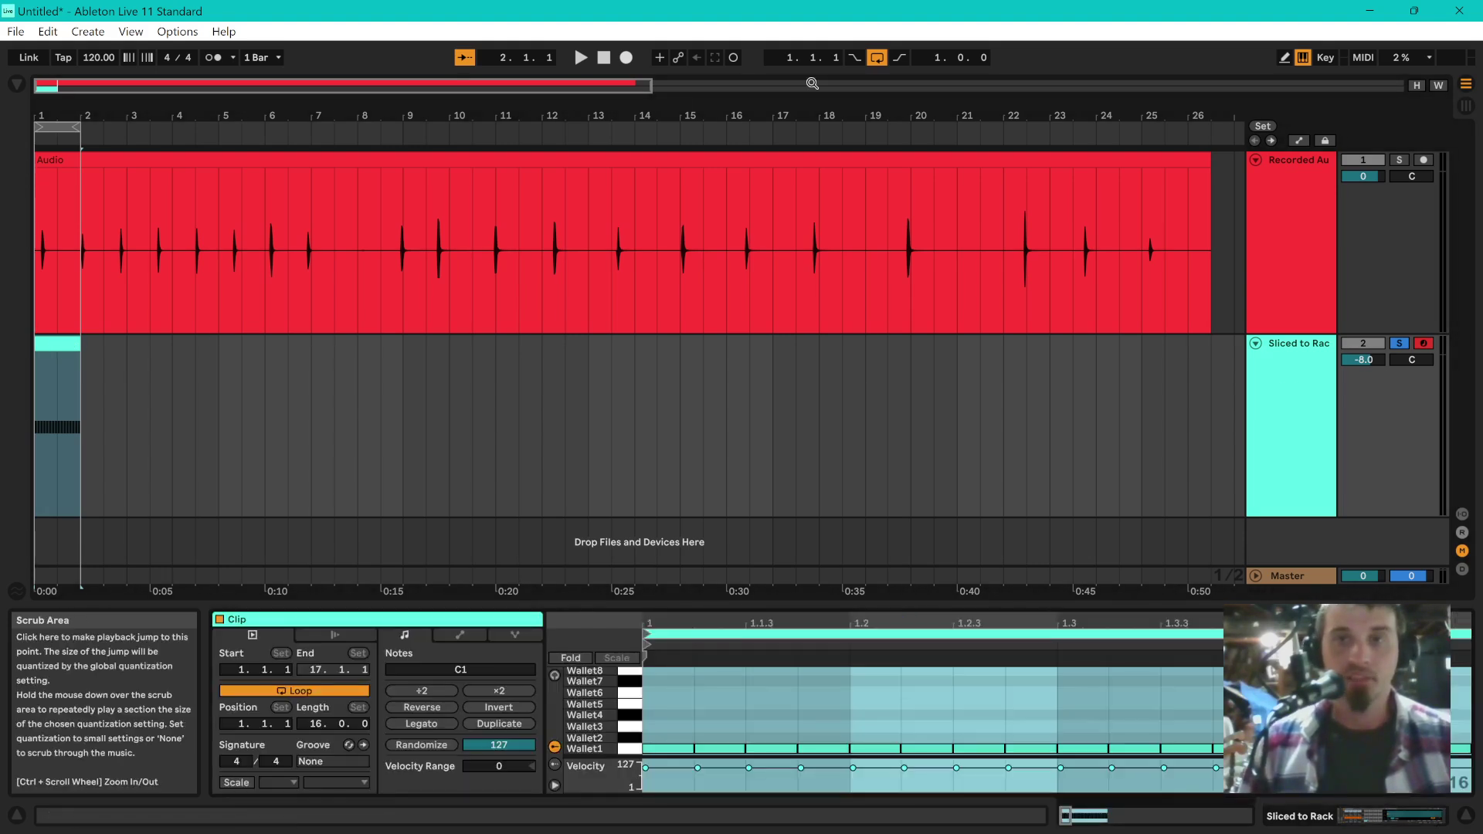
{"action": "key", "text": "space"}
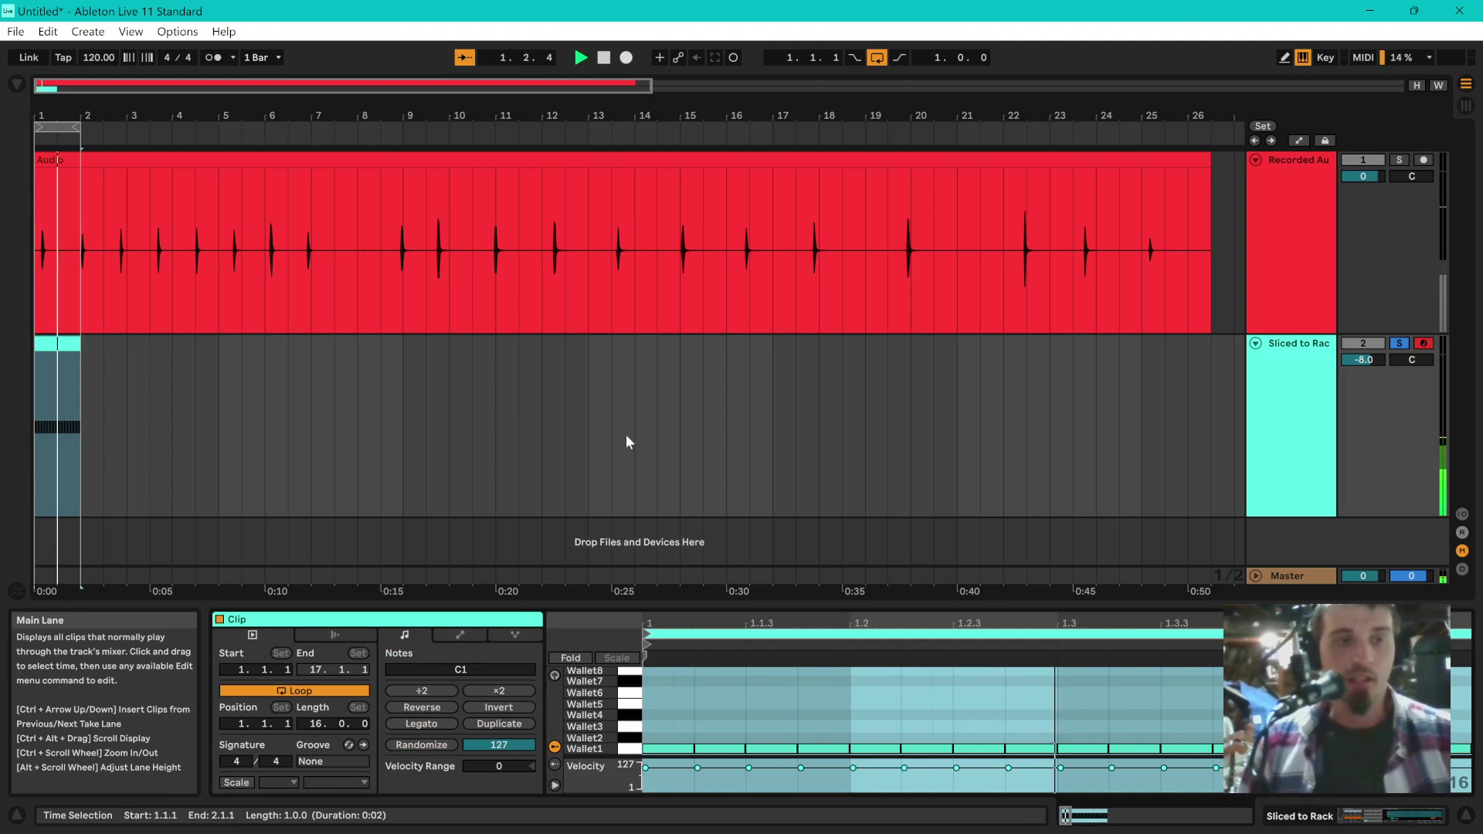
Halve the note timing four times, double it back, stop playback, and return to the drum rack.
{"action": "left_click", "coordinate": [433, 690]}
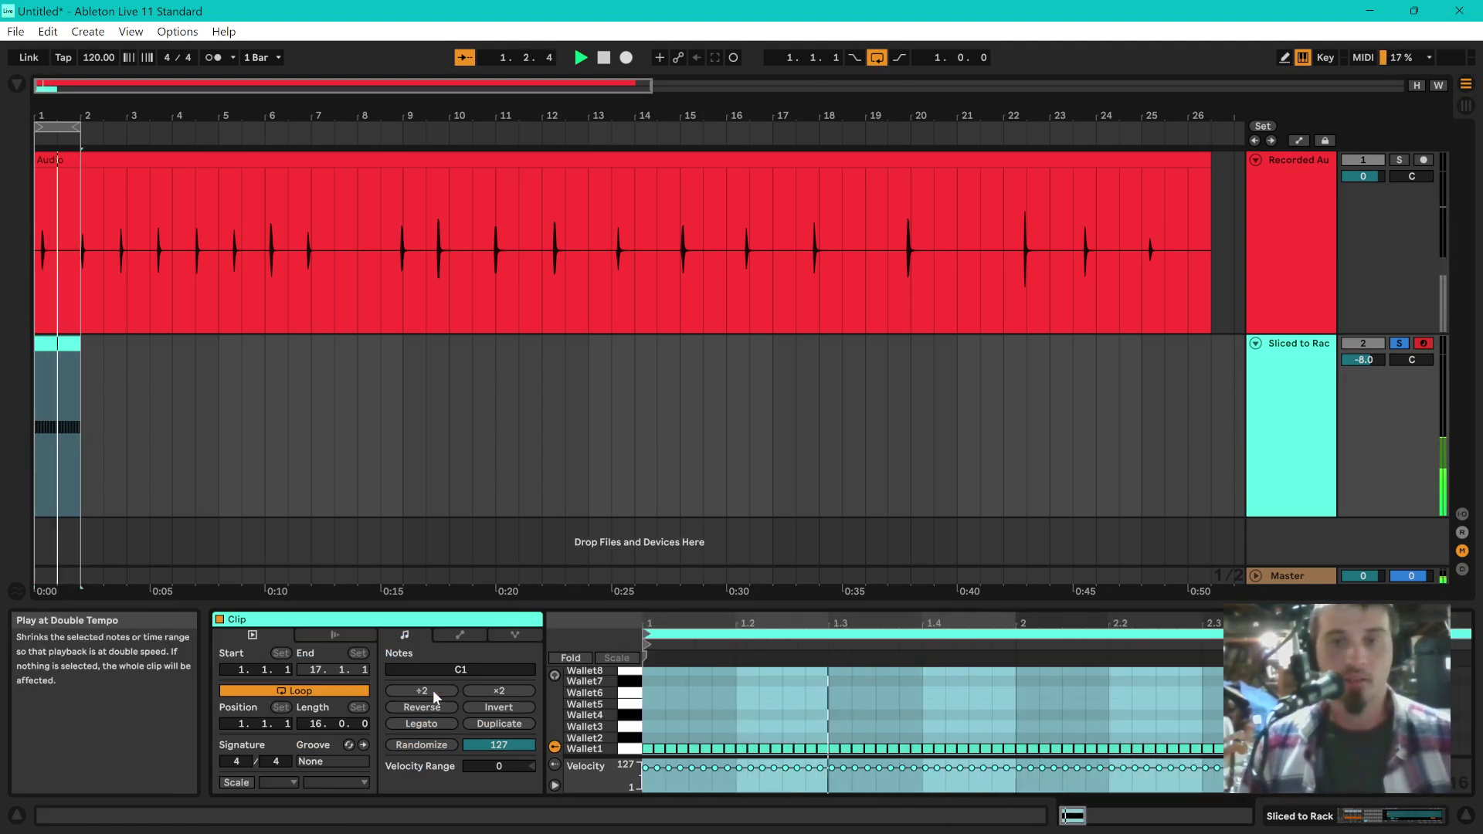
{"action": "left_click", "coordinate": [433, 691]}
{"action": "left_click", "coordinate": [433, 691]}
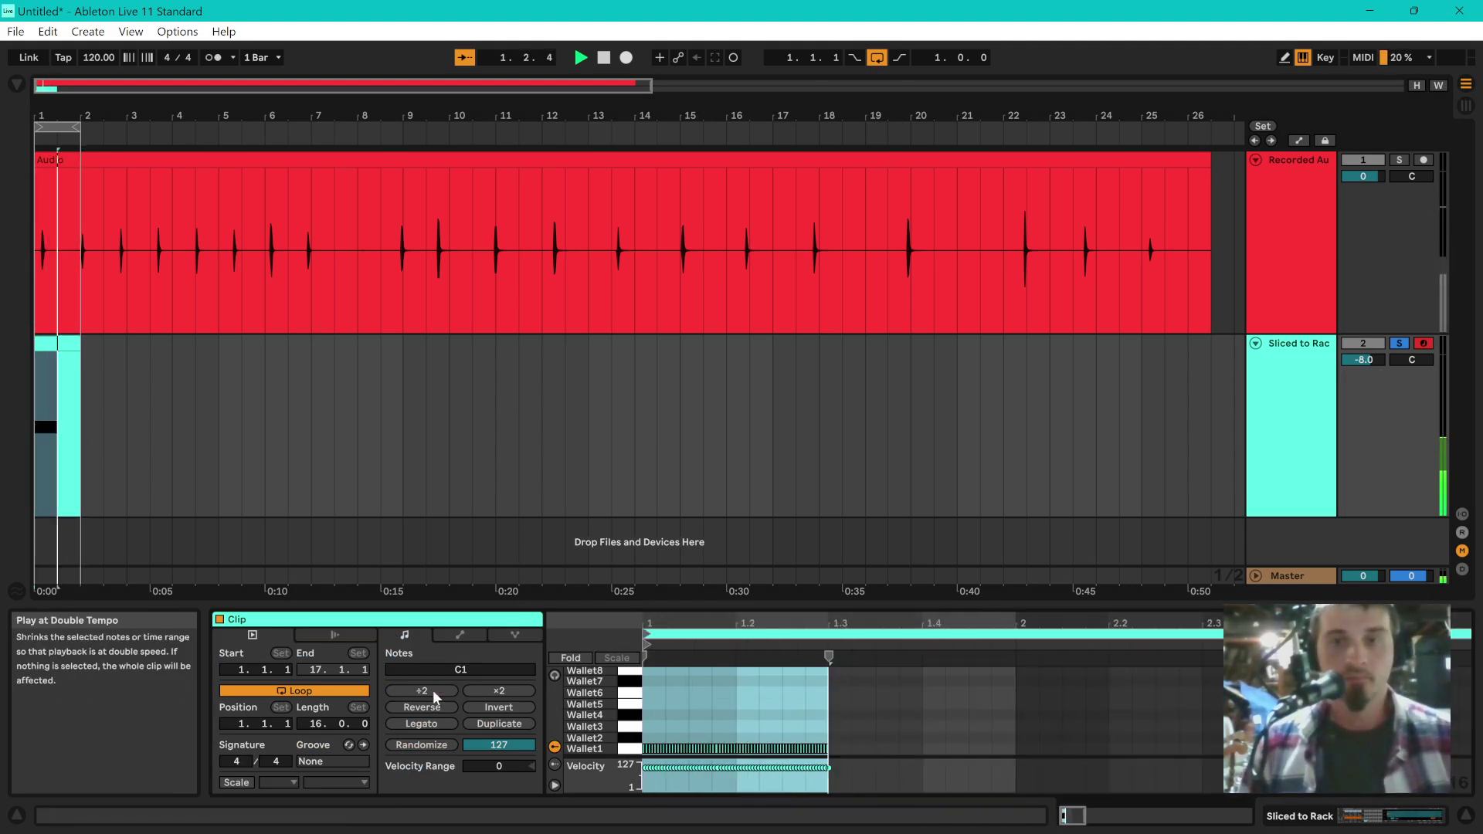
{"action": "left_click", "coordinate": [433, 689]}
{"action": "left_click", "coordinate": [492, 689]}
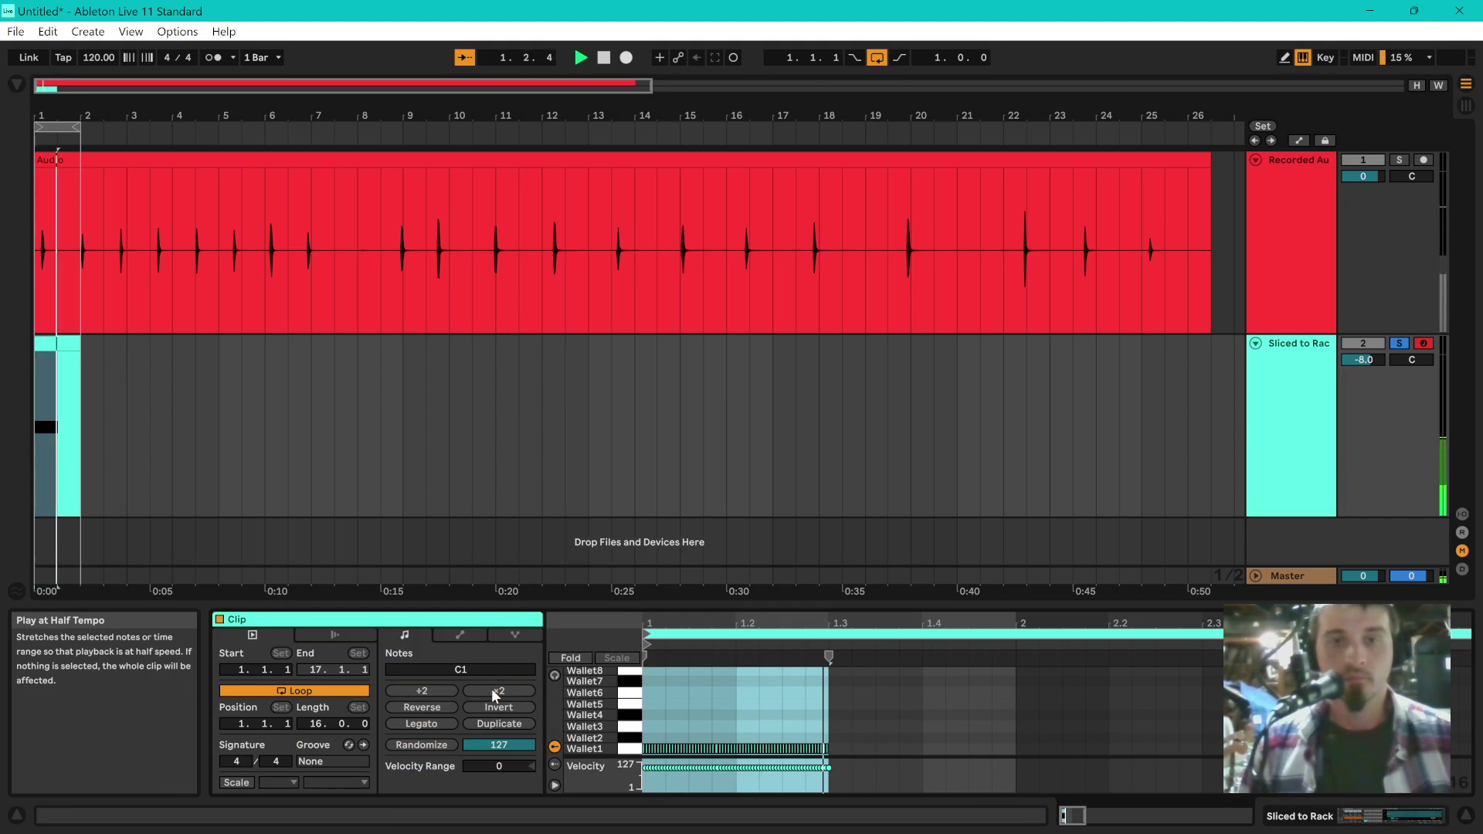
{"action": "left_click", "coordinate": [492, 688]}
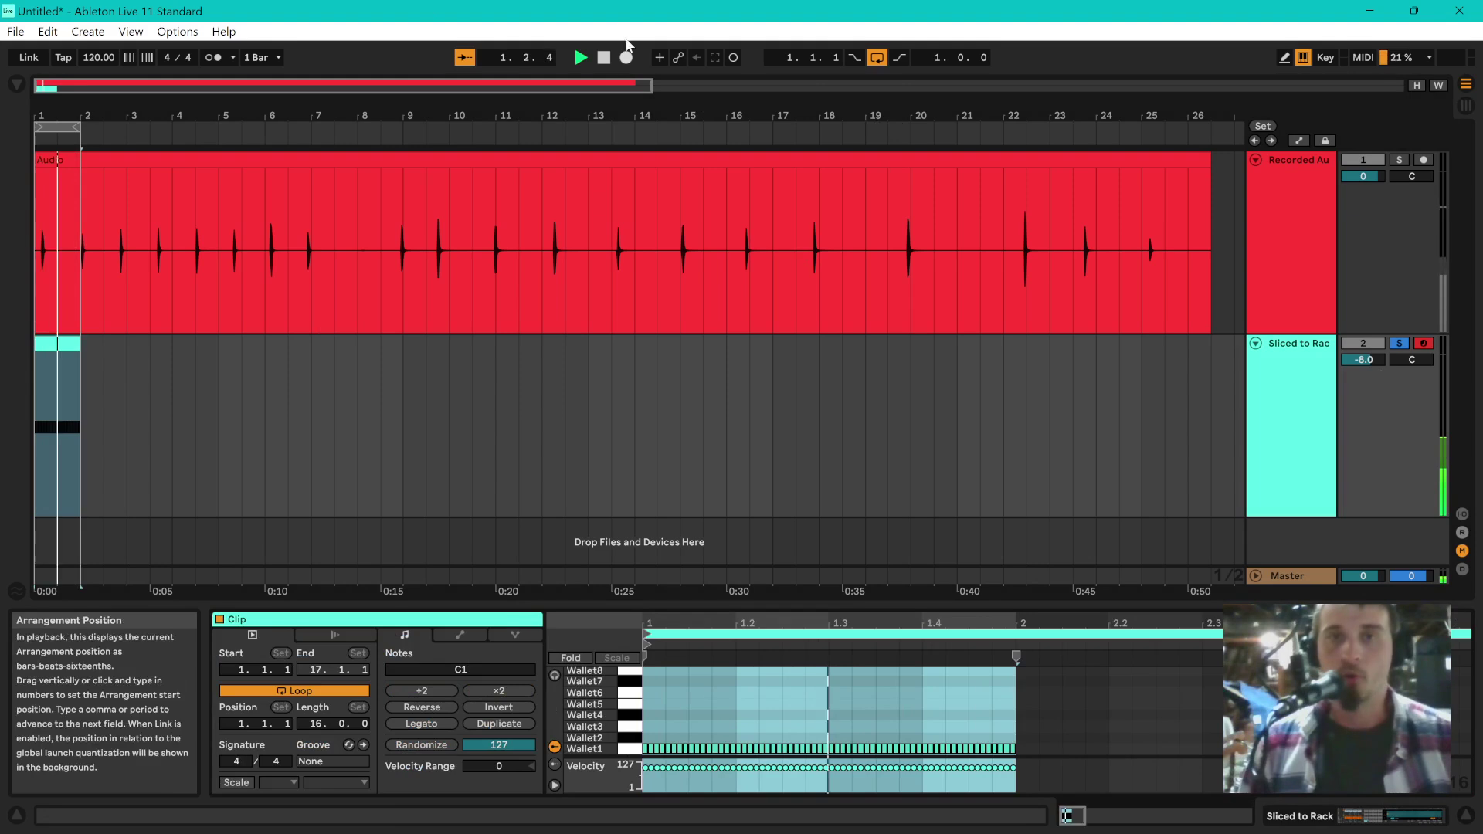
{"action": "key", "text": "space"}
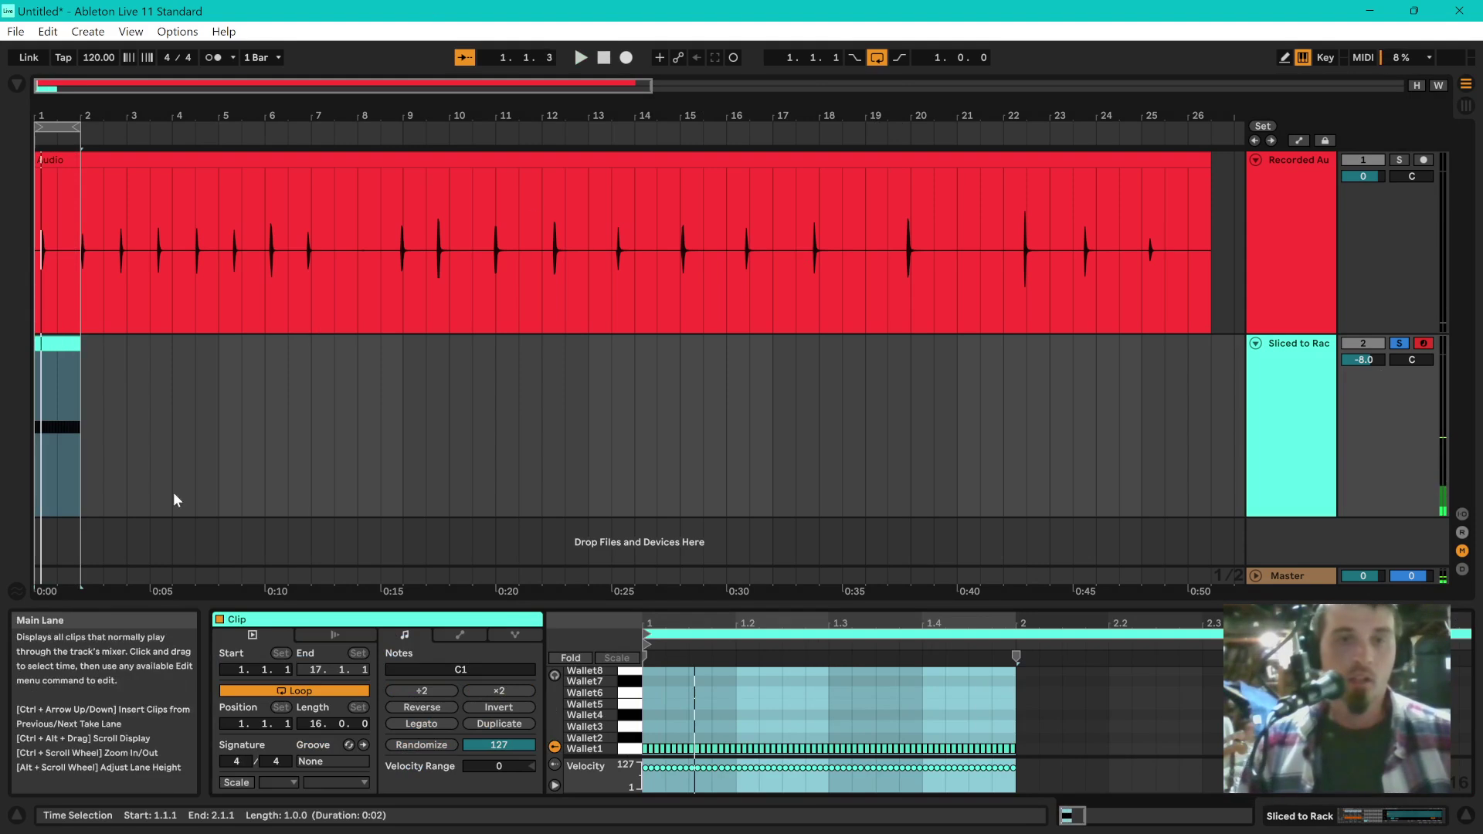
{"action": "left_click", "coordinate": [422, 691]}
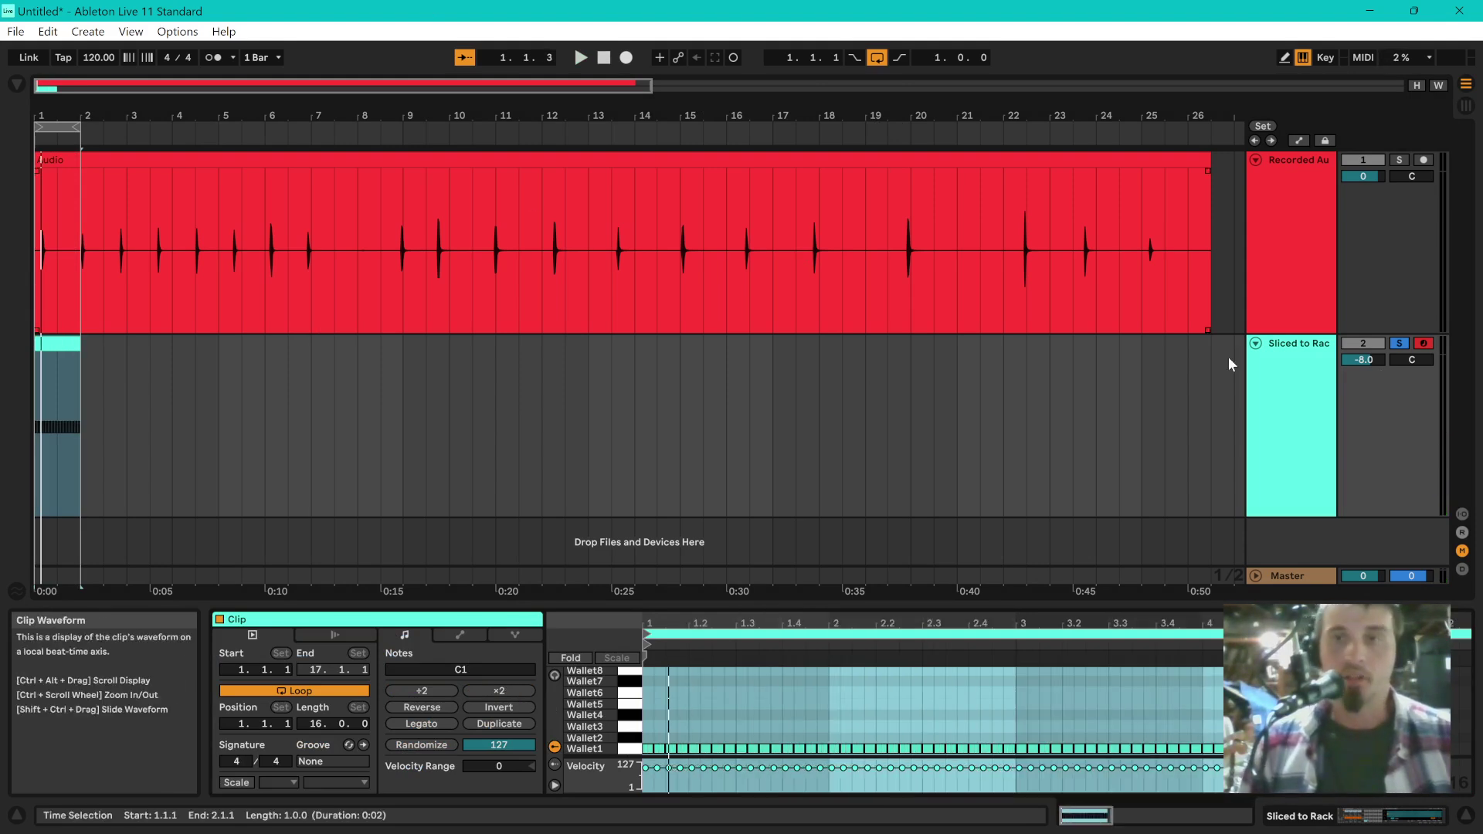
{"action": "left_click", "coordinate": [1253, 400]}
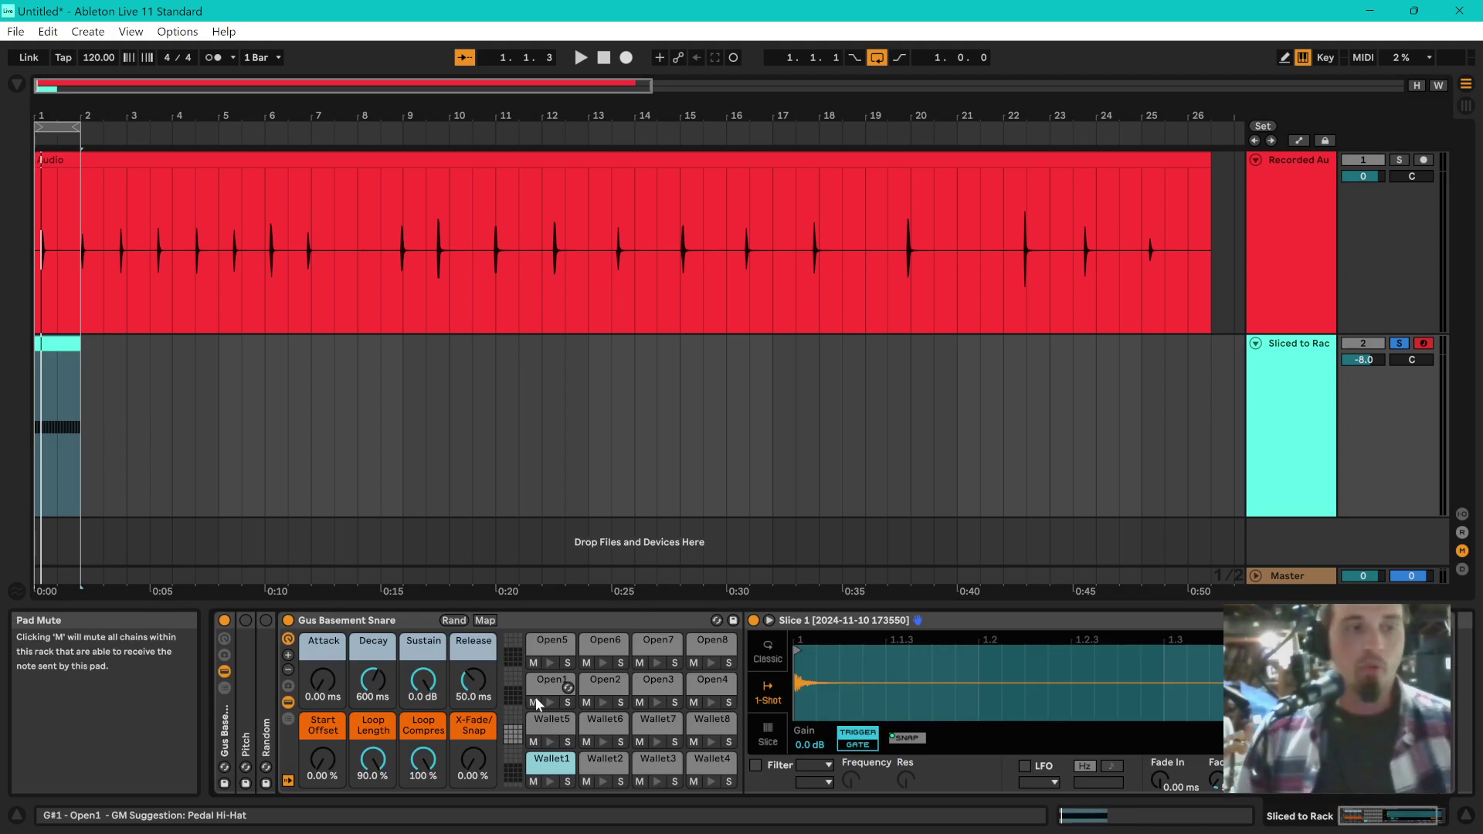
Add the Random MIDI effect from the browser ahead of Gus Basement Snare and switch it on.
{"action": "left_click", "coordinate": [16, 83]}
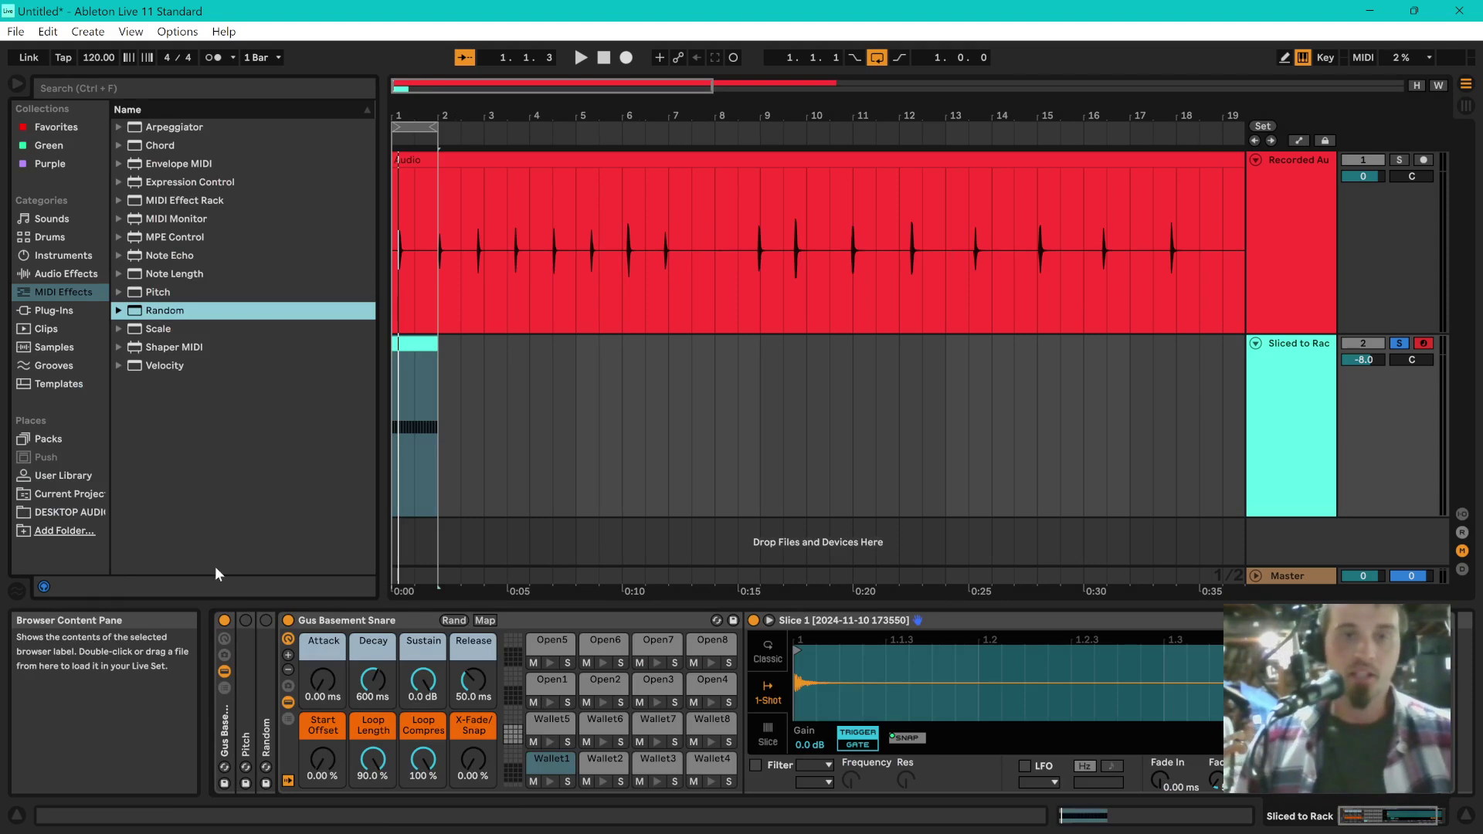
{"action": "left_click_drag", "start_coordinate": [142, 317], "coordinate": [262, 680]}
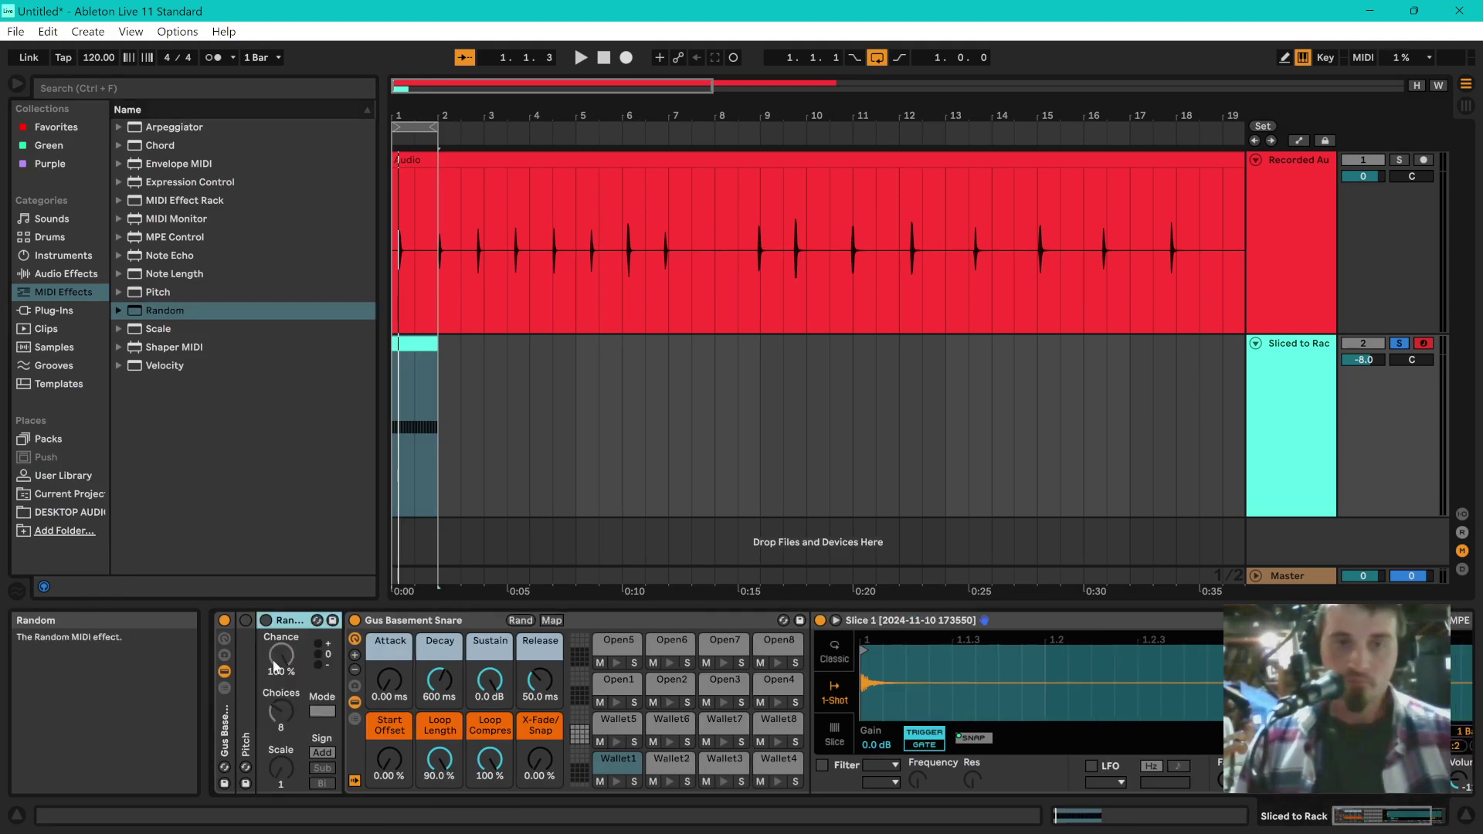
{"action": "left_click", "coordinate": [266, 620]}
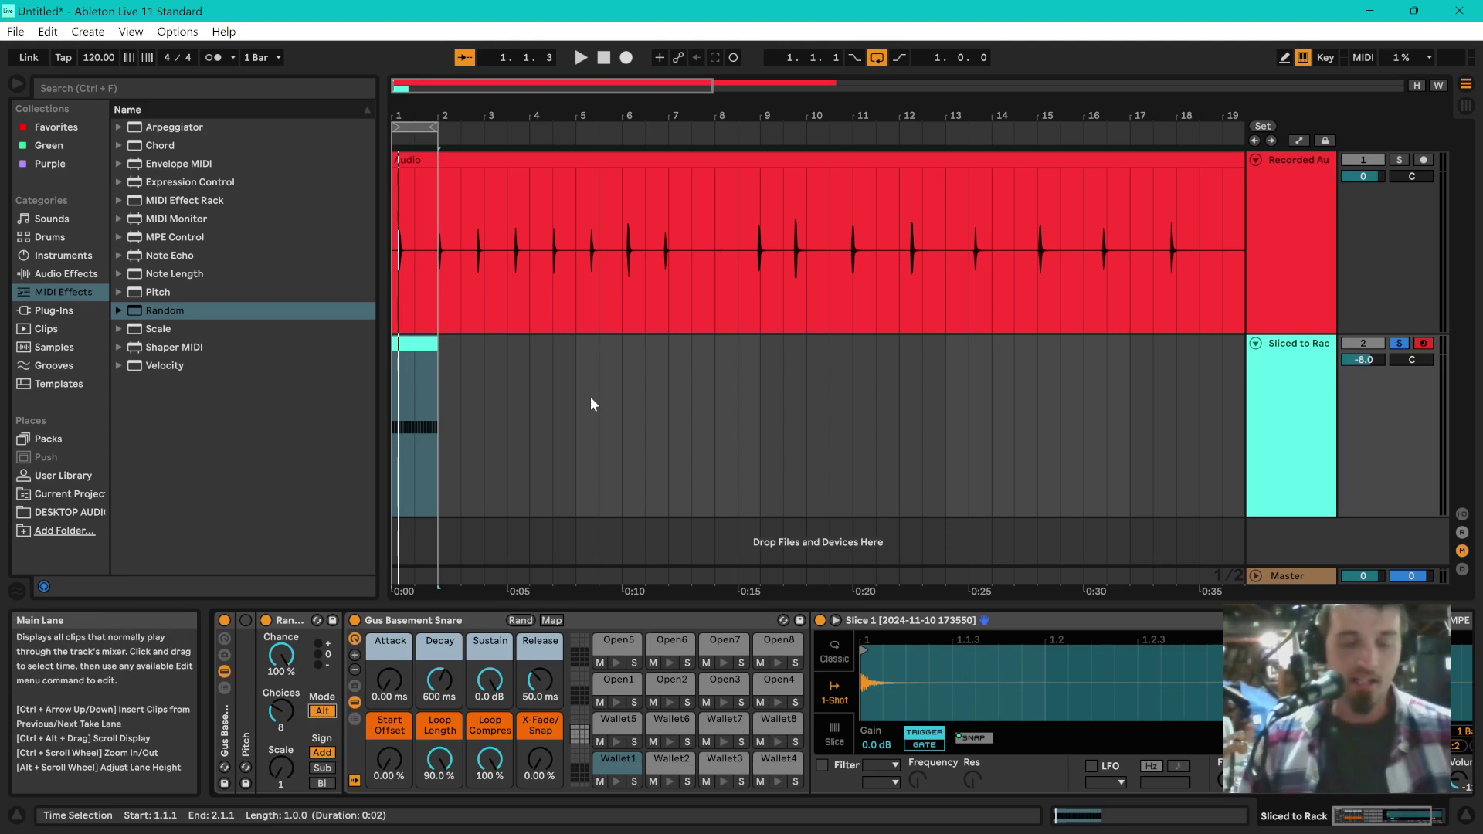
Audition the snare pads with Random enabled, then unfold Pitch to reveal its +8 st offset.
{"action": "key", "text": "a"}
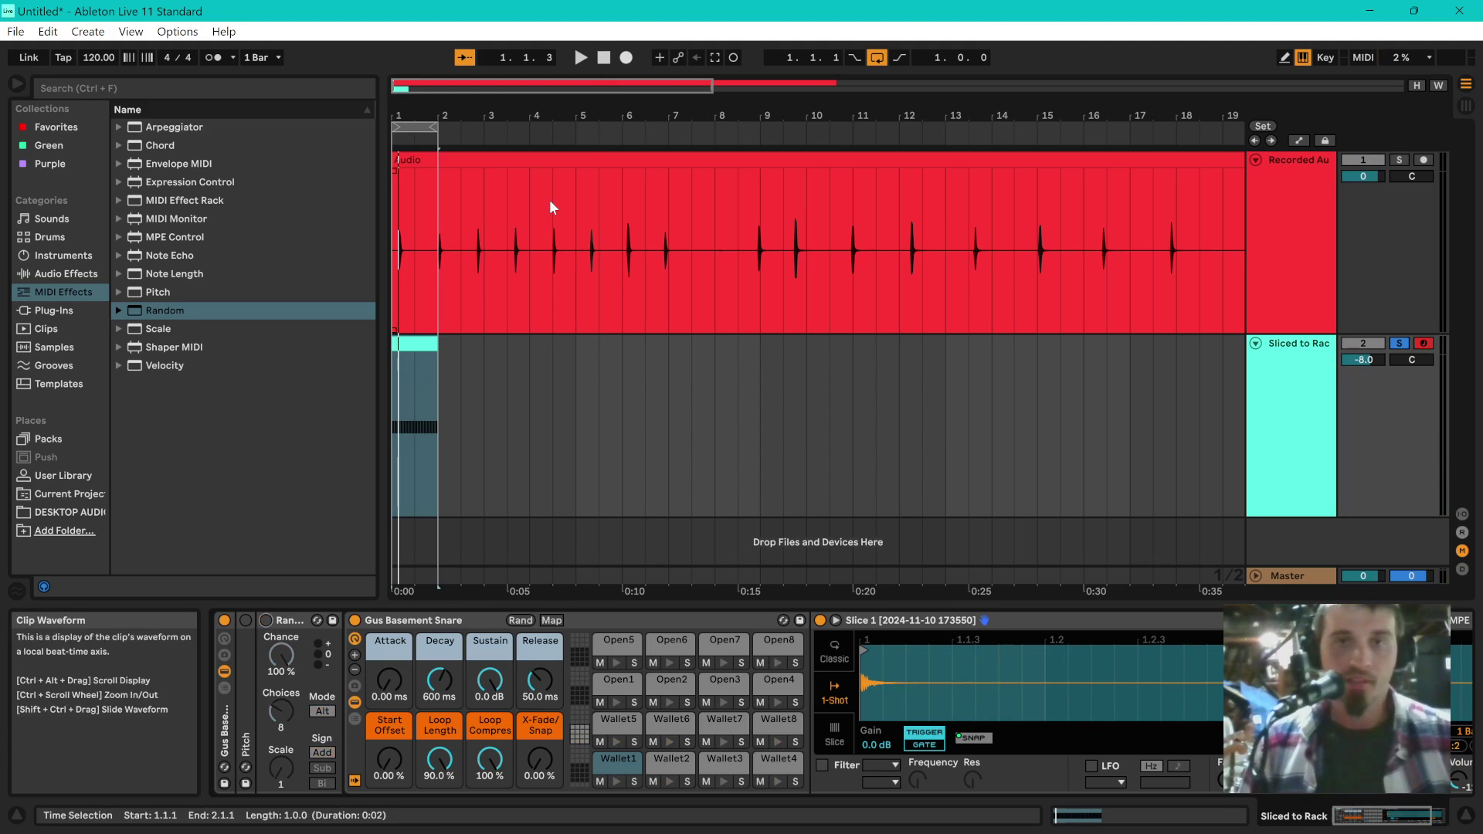
{"action": "key", "text": "space"}
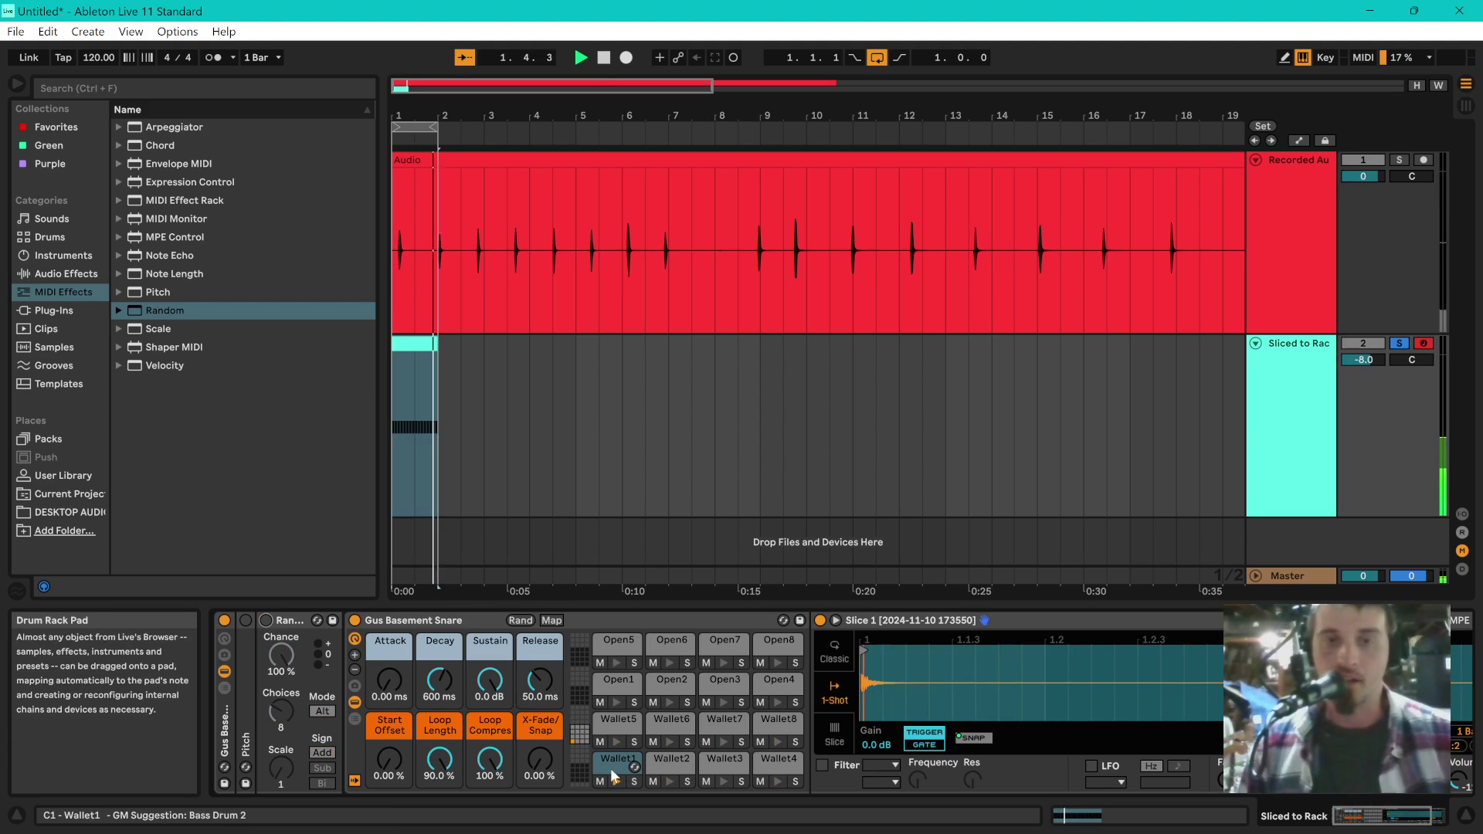
{"action": "left_click", "coordinate": [267, 620]}
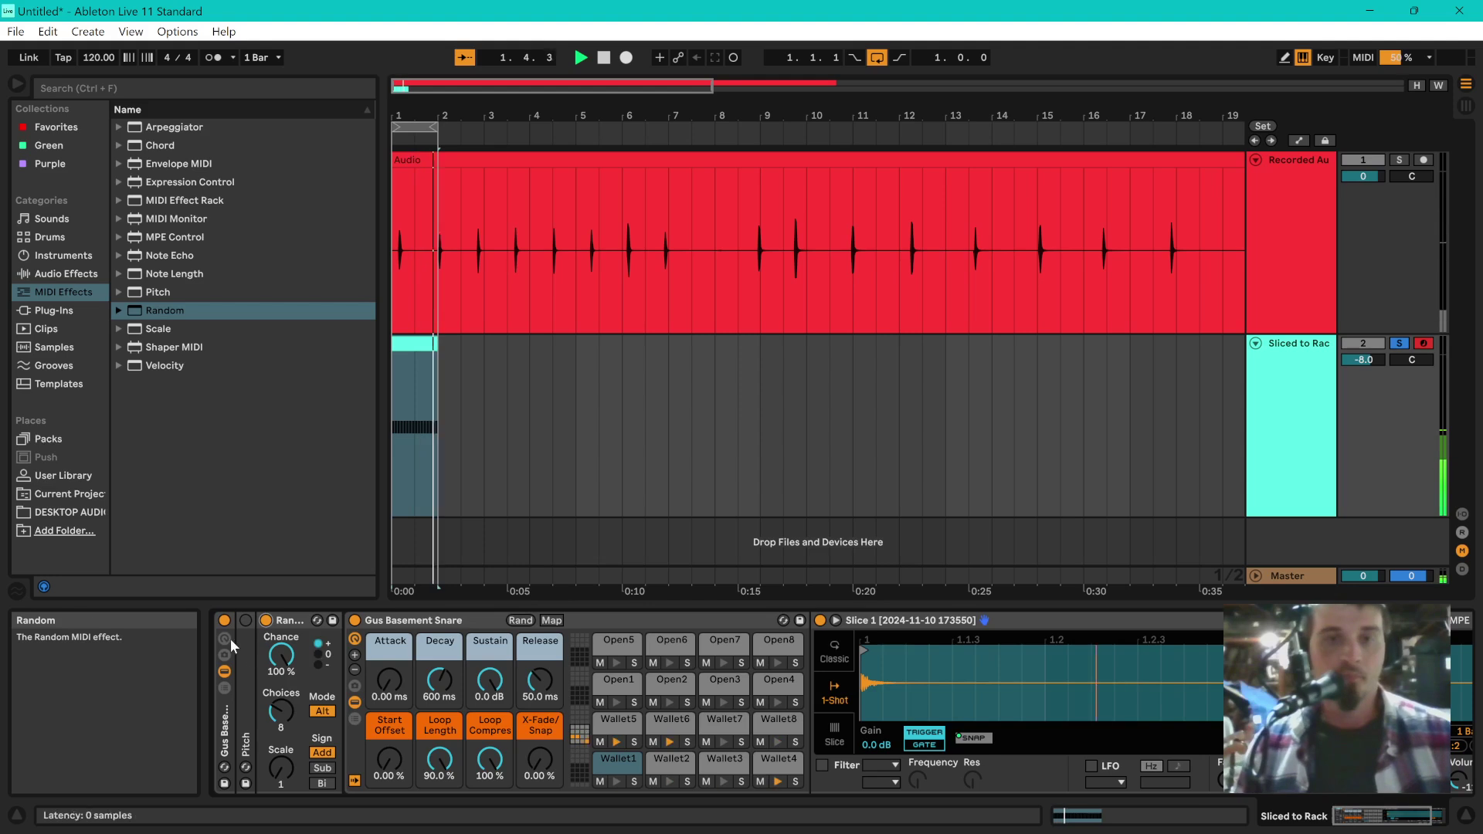
{"action": "left_click", "coordinate": [248, 651]}
{"action": "double_click", "coordinate": [248, 651]}
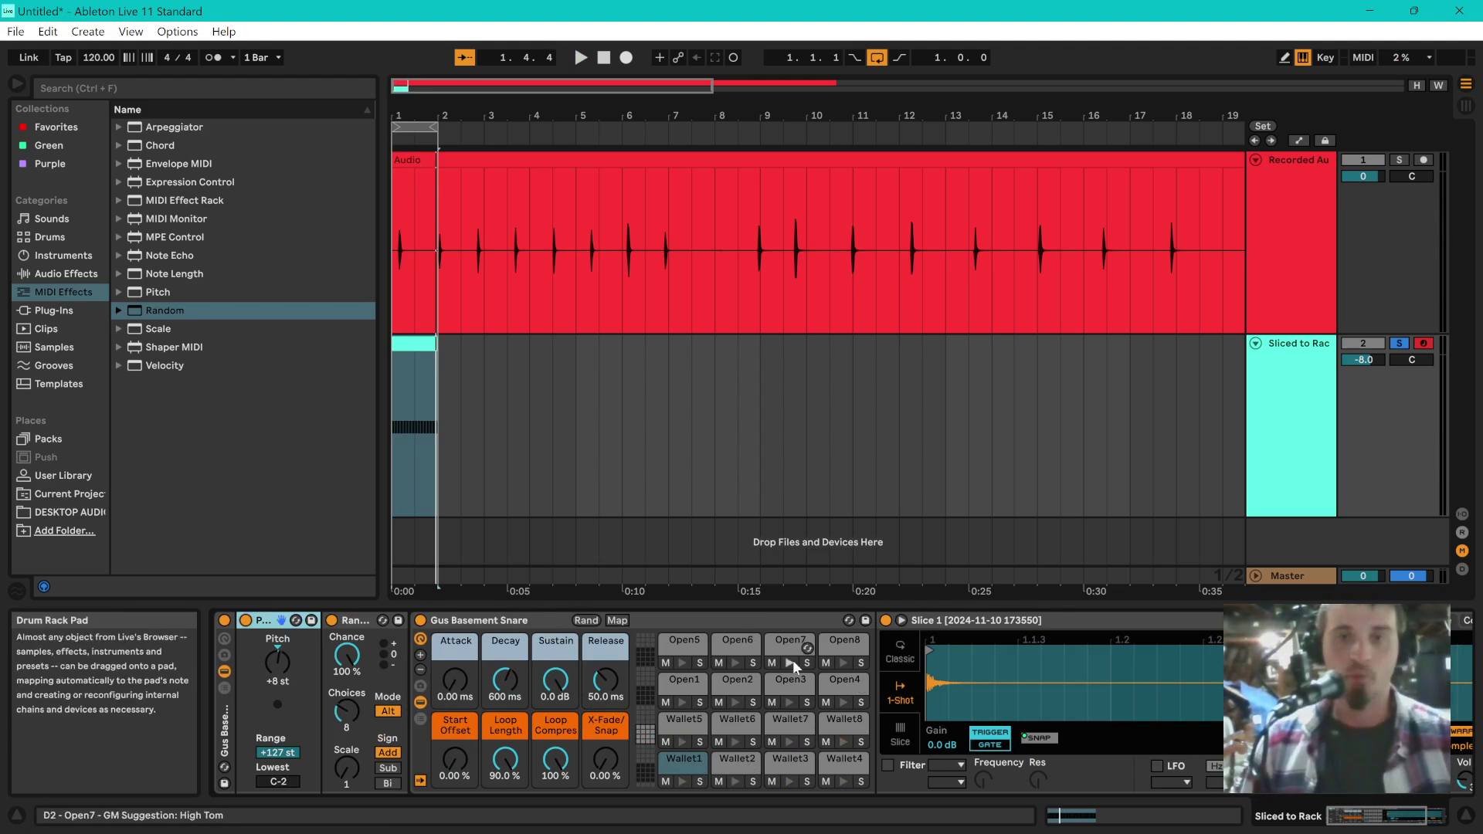
Play the sliced snare while toggling Pitch off, on and off to compare the +8 st offset.
{"action": "key", "text": "space"}
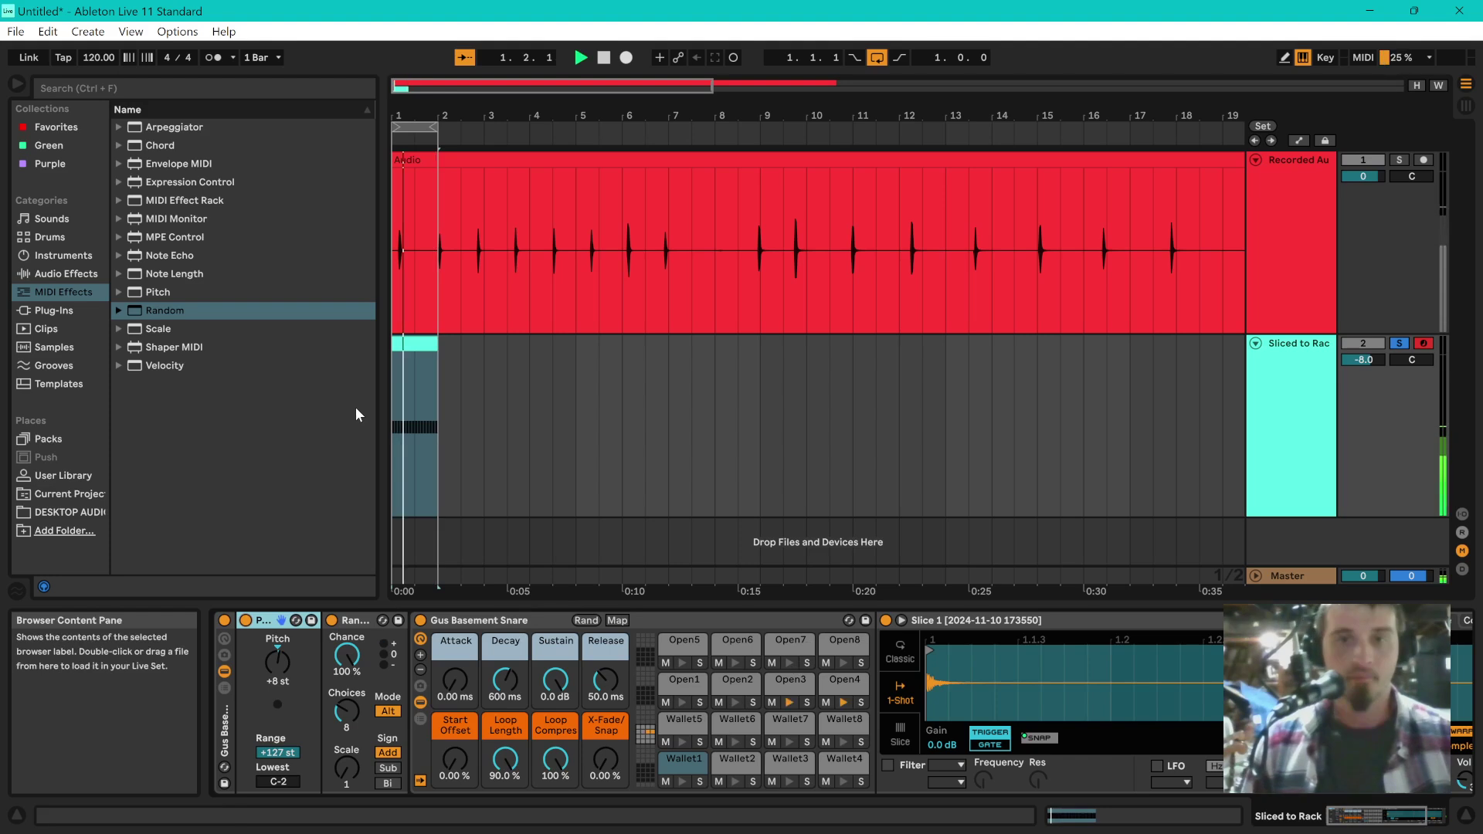
{"action": "left_click", "coordinate": [247, 621]}
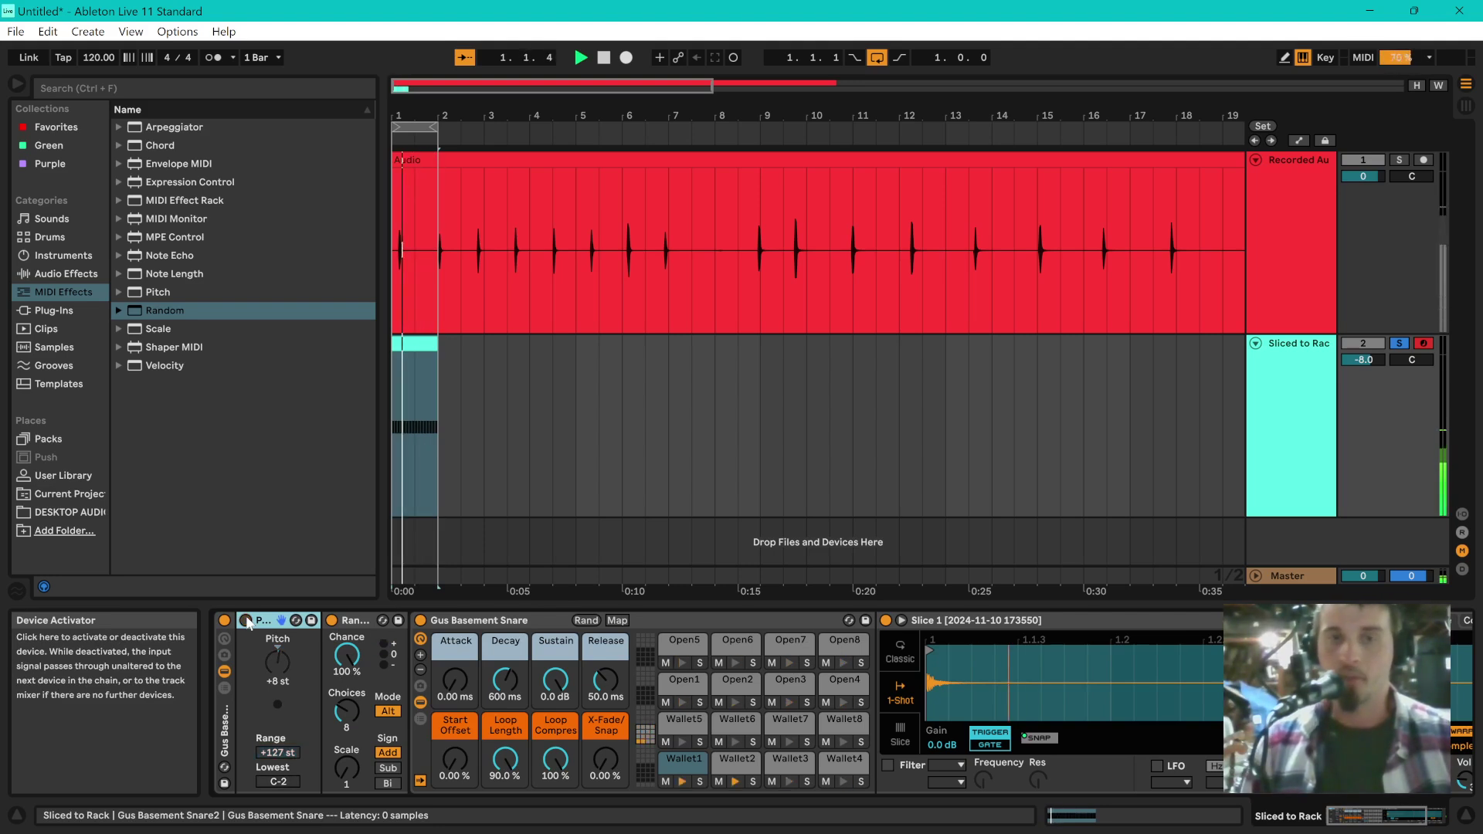
{"action": "left_click", "coordinate": [247, 621]}
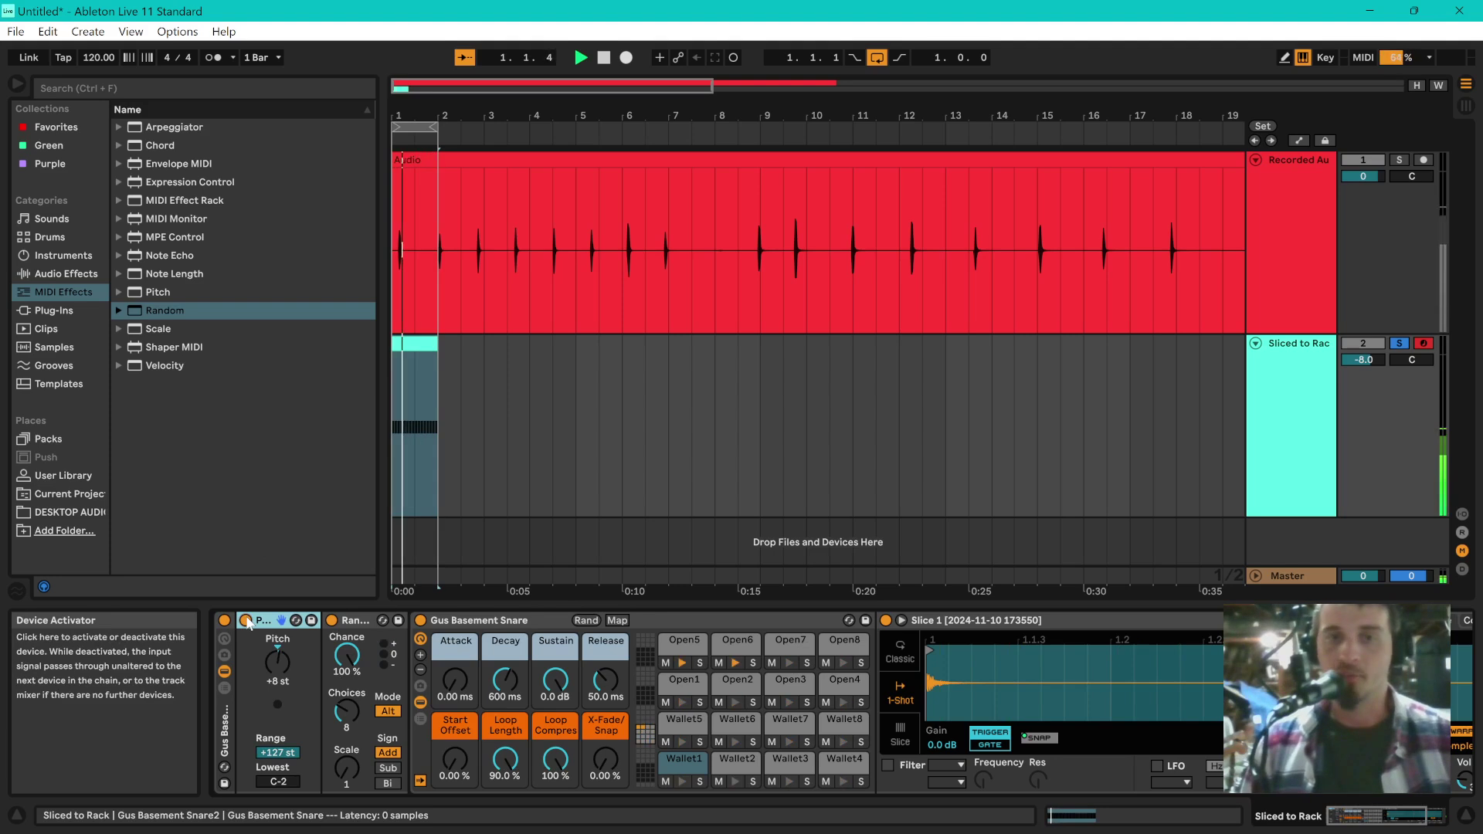
{"action": "left_click", "coordinate": [246, 621]}
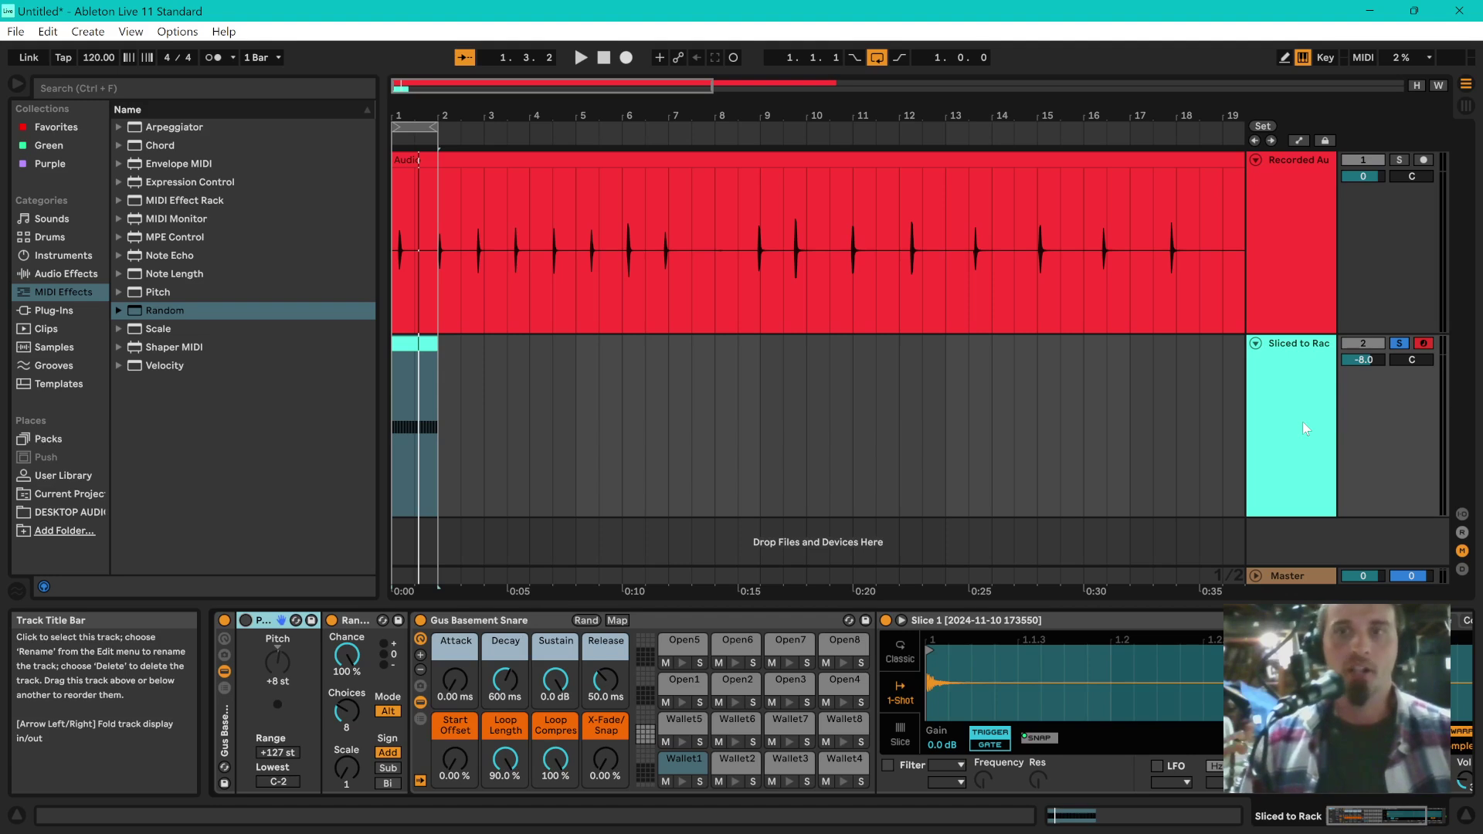
Double the clip's note tempo twice into a dense Wallet1 run ending at bar 2, then audition it.
{"action": "double_click", "coordinate": [409, 344]}
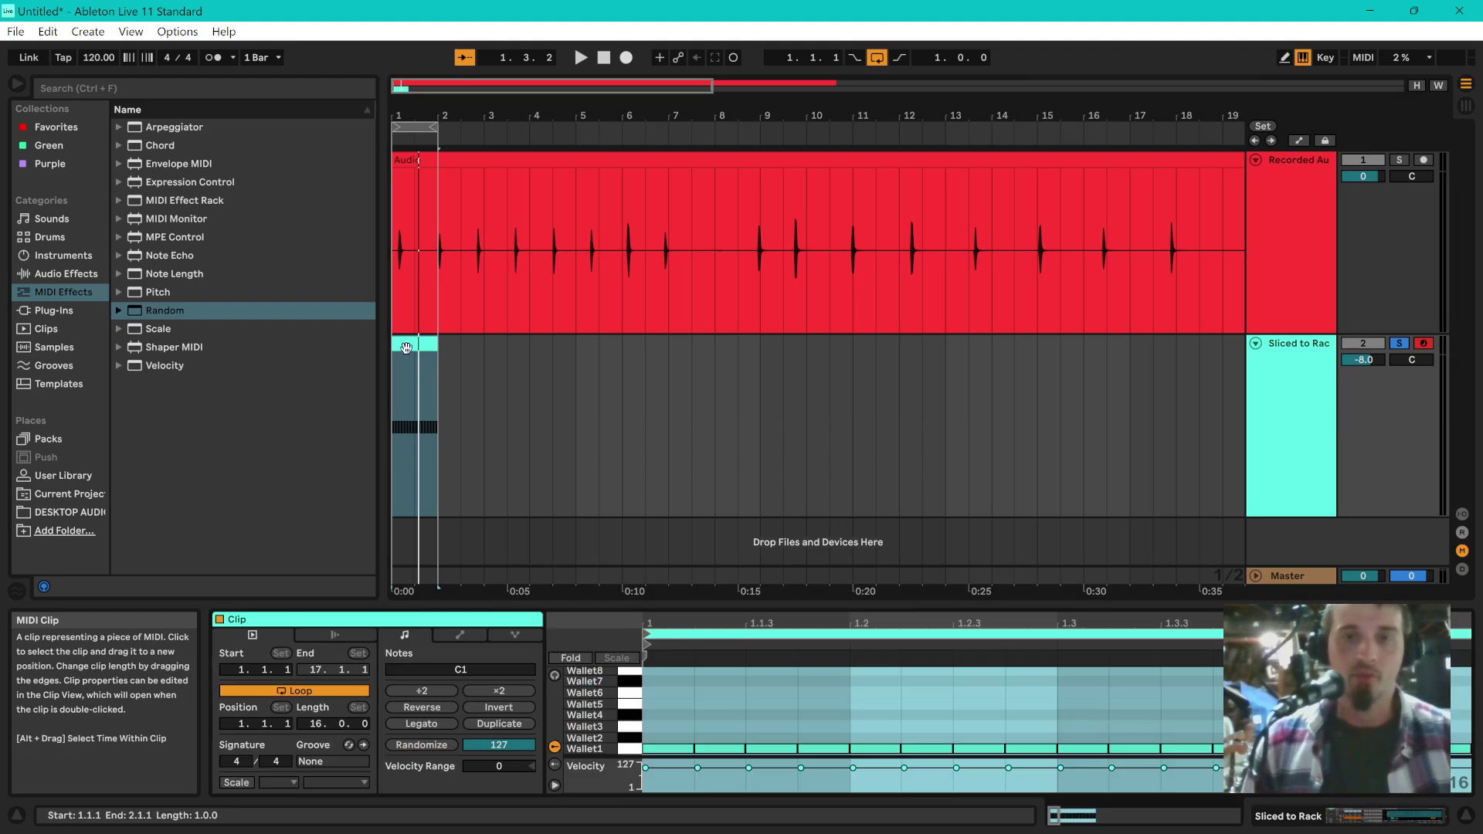
{"action": "left_click", "coordinate": [439, 688]}
{"action": "left_click", "coordinate": [438, 688]}
{"action": "key", "text": "space"}
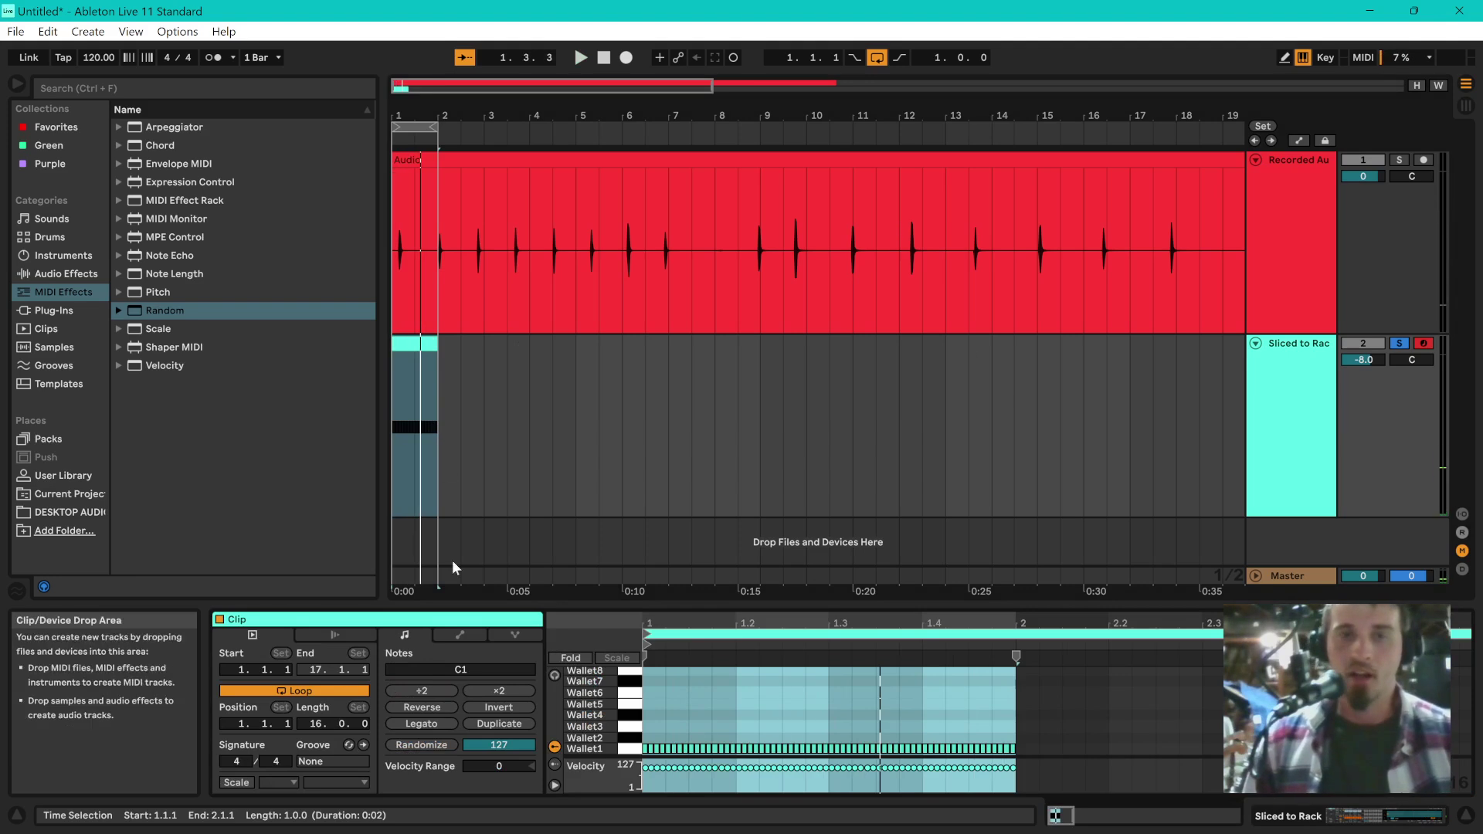
{"action": "key", "text": "space"}
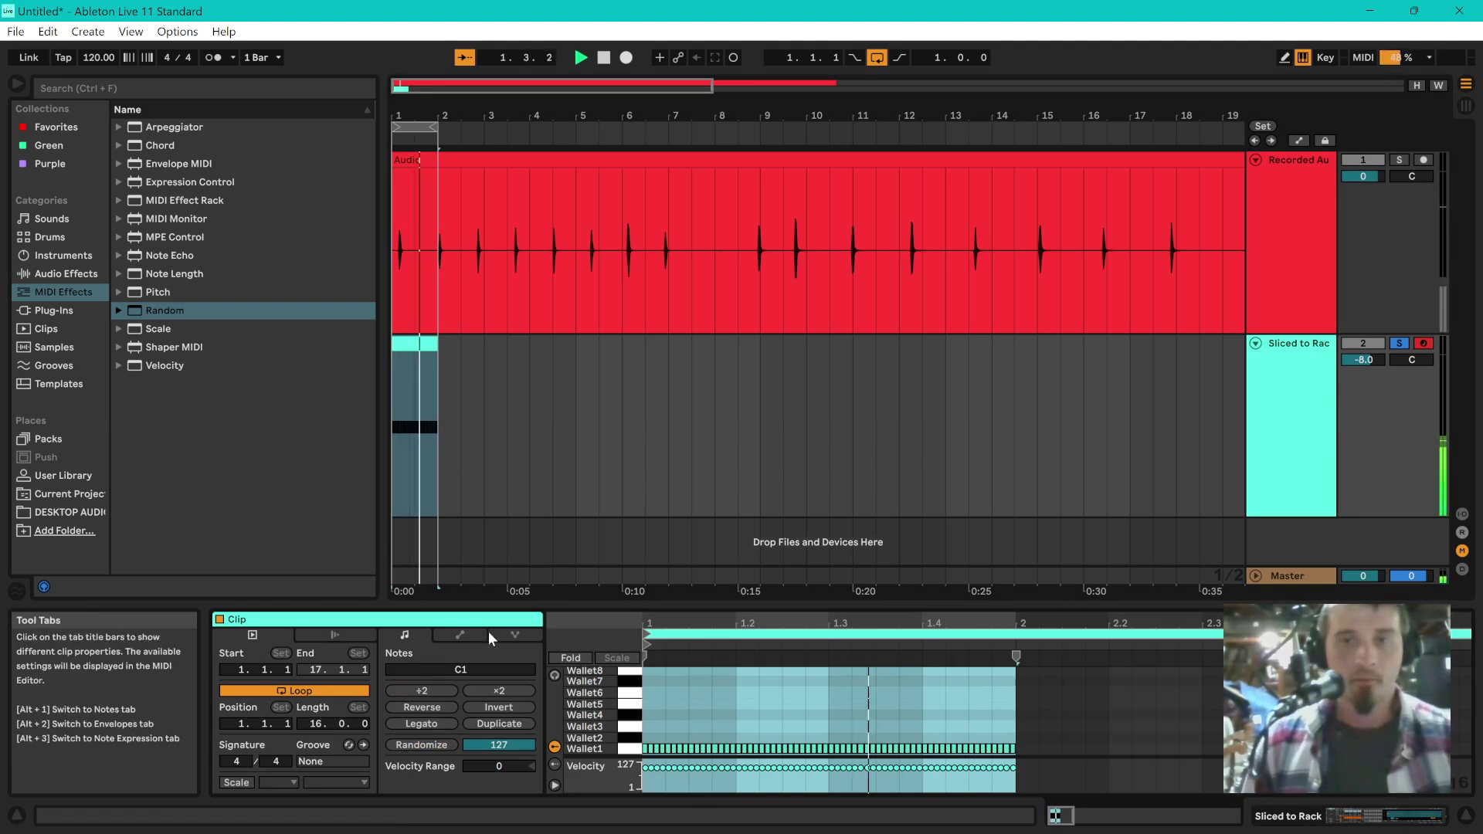
{"action": "key", "text": "space"}
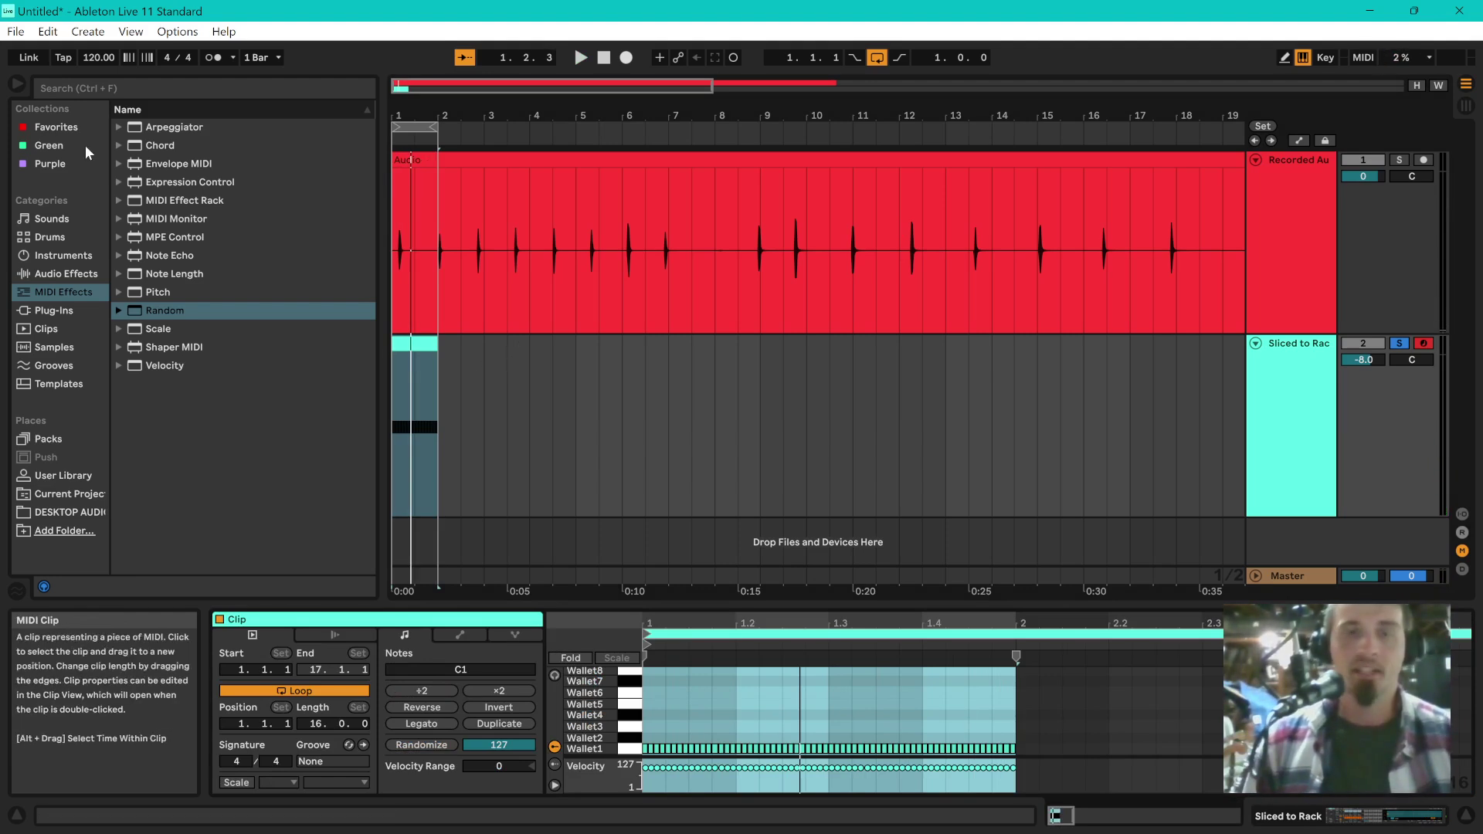
Hide the browser, zoom in on the opening bars, select the clip, and reopen the drum rack chain.
{"action": "left_click", "coordinate": [17, 84]}
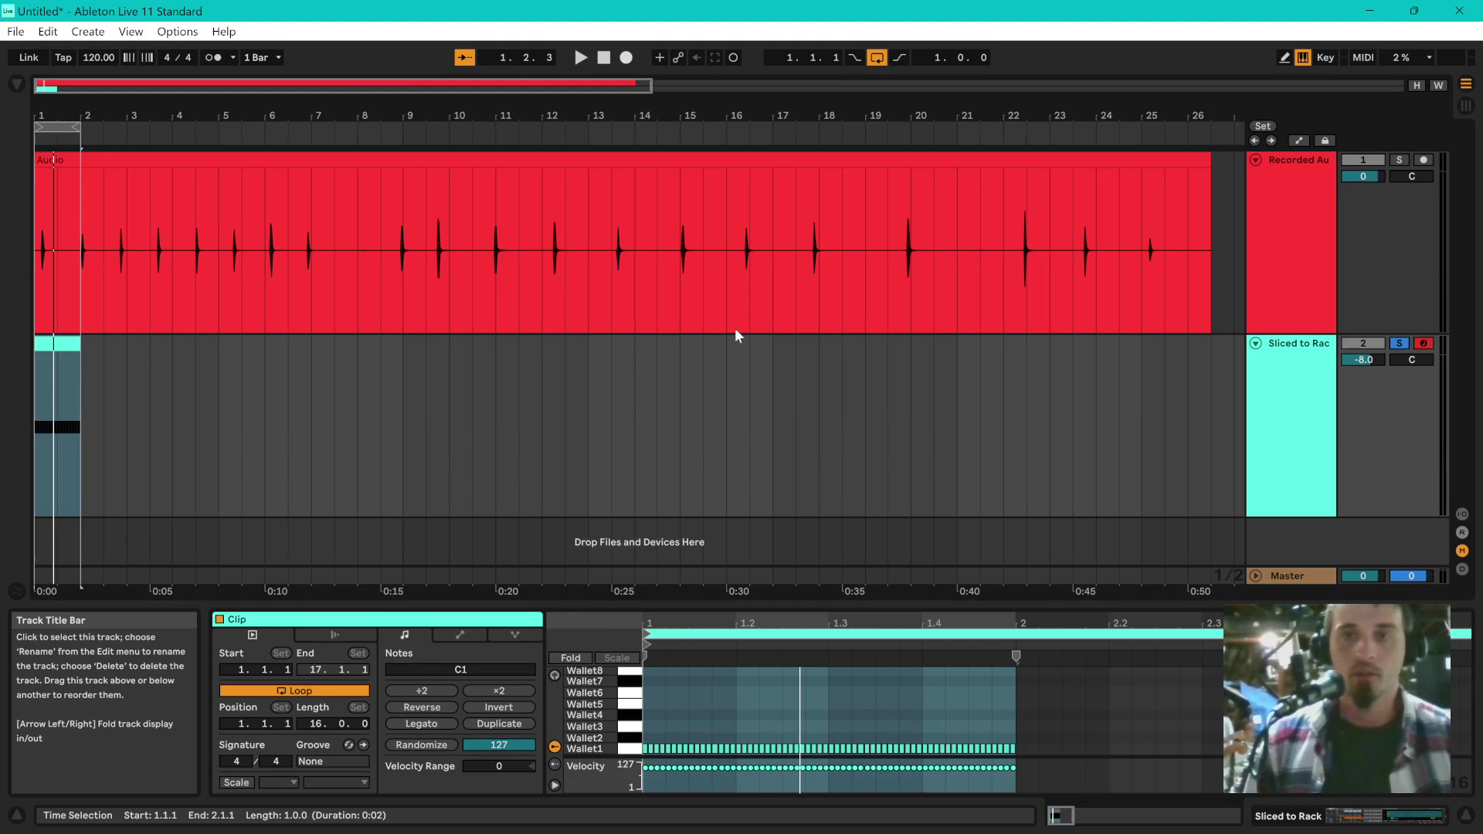
{"action": "scroll", "coordinate": [72, 396], "scroll_direction": "up", "scroll_amount": 10, "text": "ctrl"}
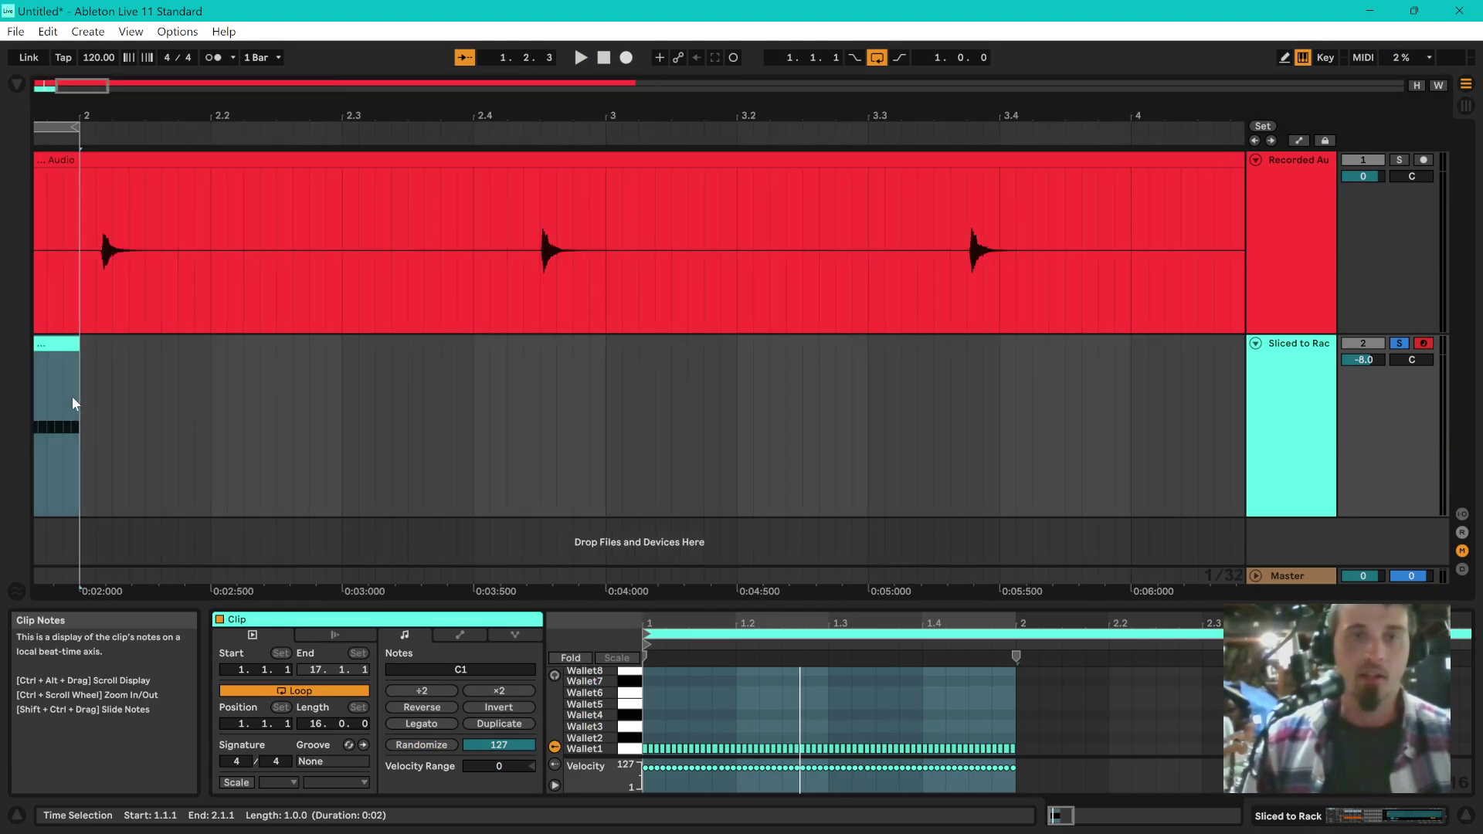
{"action": "scroll", "coordinate": [72, 396], "scroll_direction": "up", "scroll_amount": 5, "text": "ctrl"}
{"action": "left_click", "coordinate": [72, 394]}
{"action": "scroll", "coordinate": [72, 392], "scroll_direction": "down", "scroll_amount": 5, "text": "ctrl"}
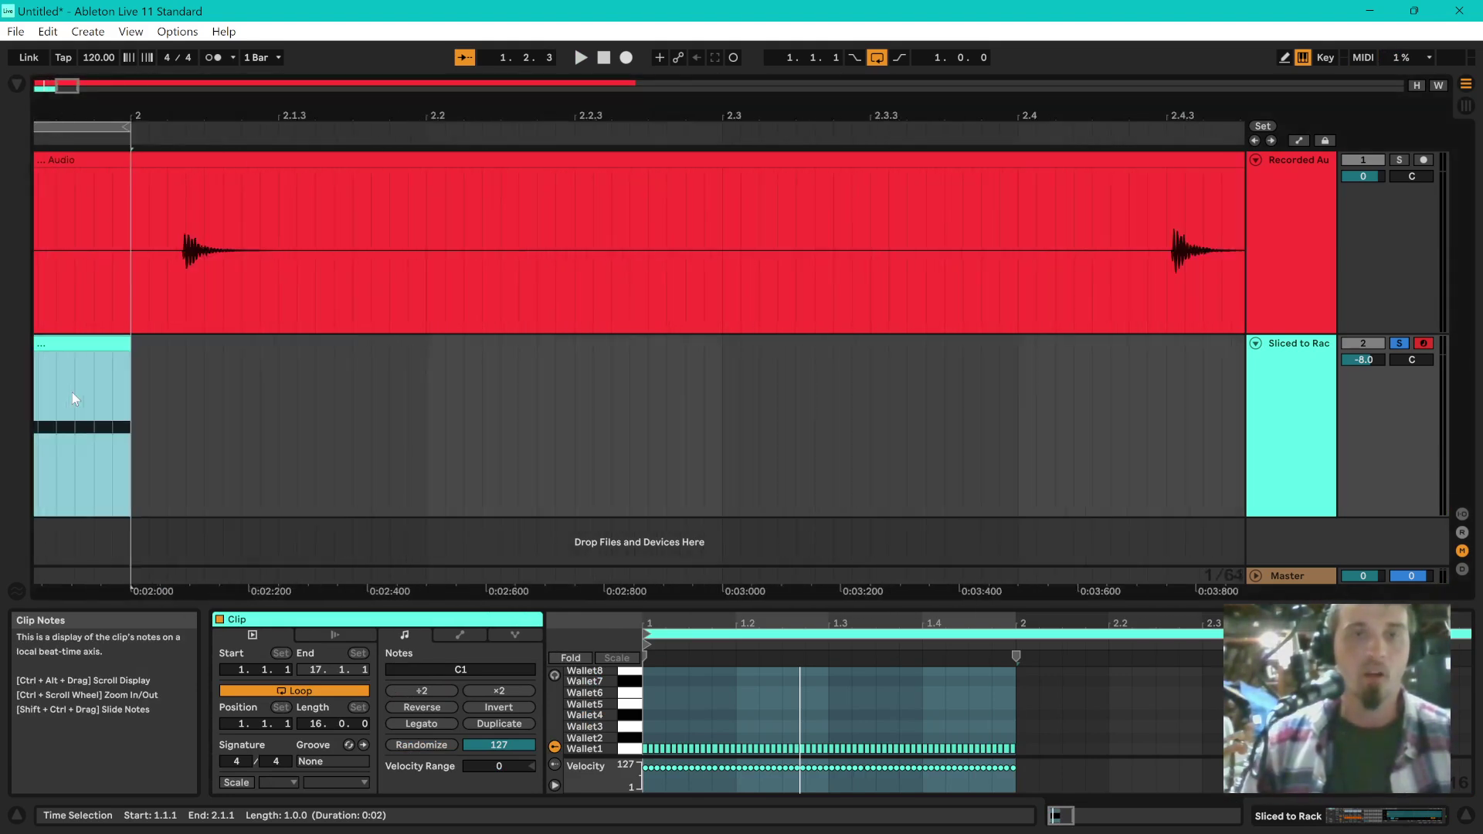
{"action": "scroll", "coordinate": [74, 393], "scroll_direction": "left", "scroll_amount": 5}
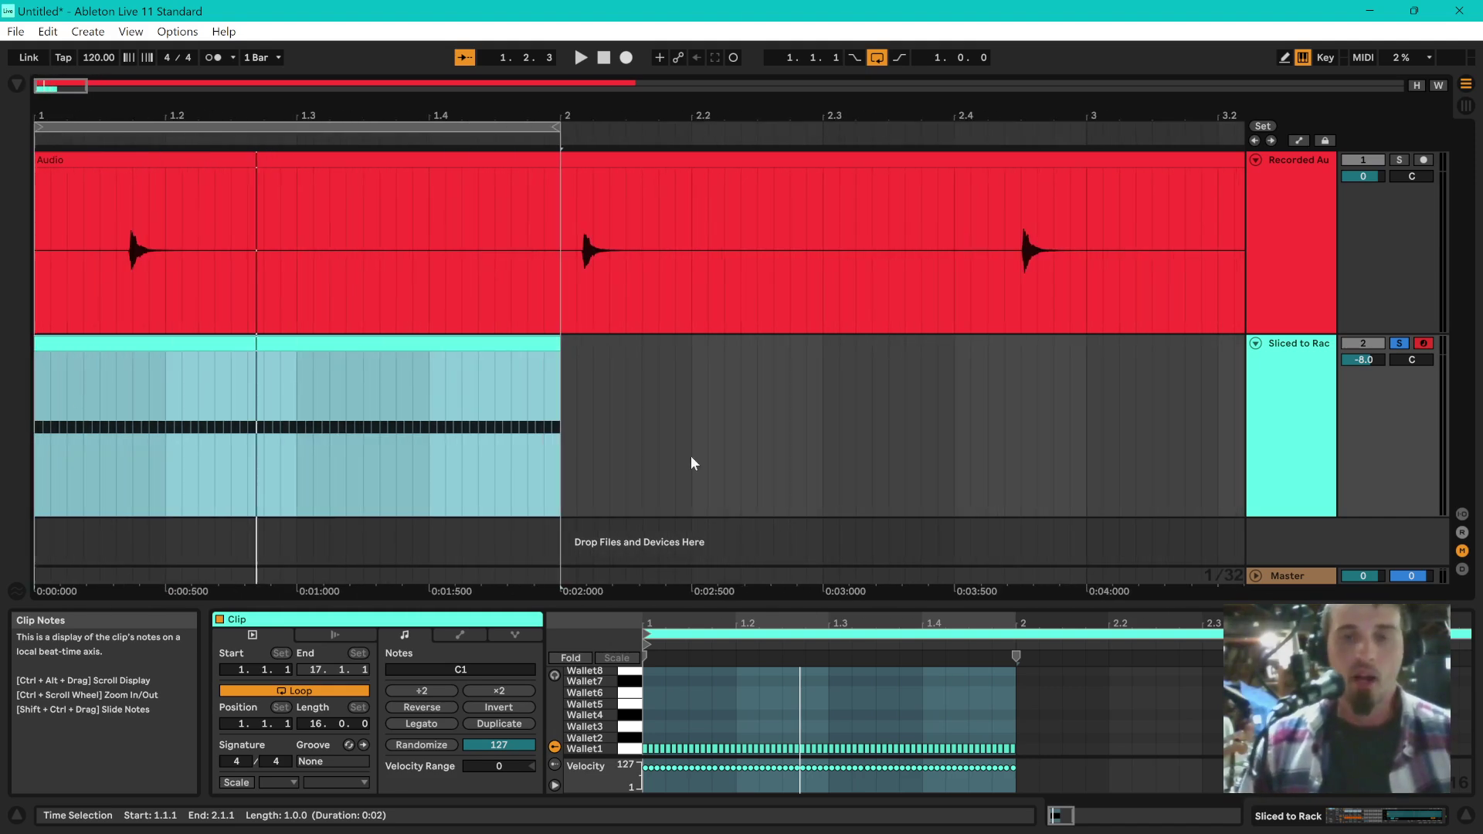
{"action": "left_click", "coordinate": [1275, 449]}
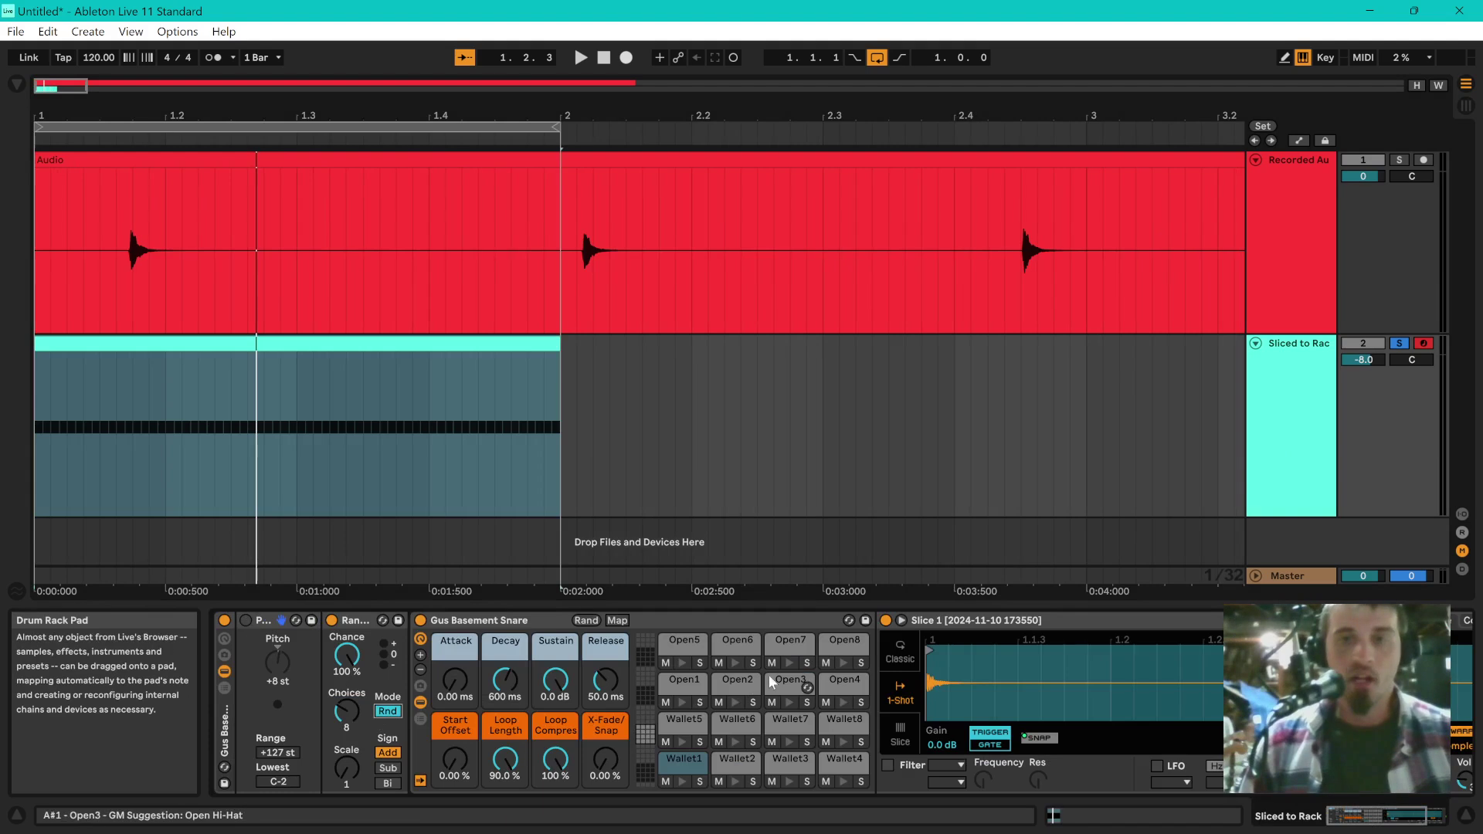
Reactivate Pitch at +7 st and play the pattern scattering hits across the Open and Wallet pads.
{"action": "left_click", "coordinate": [246, 620]}
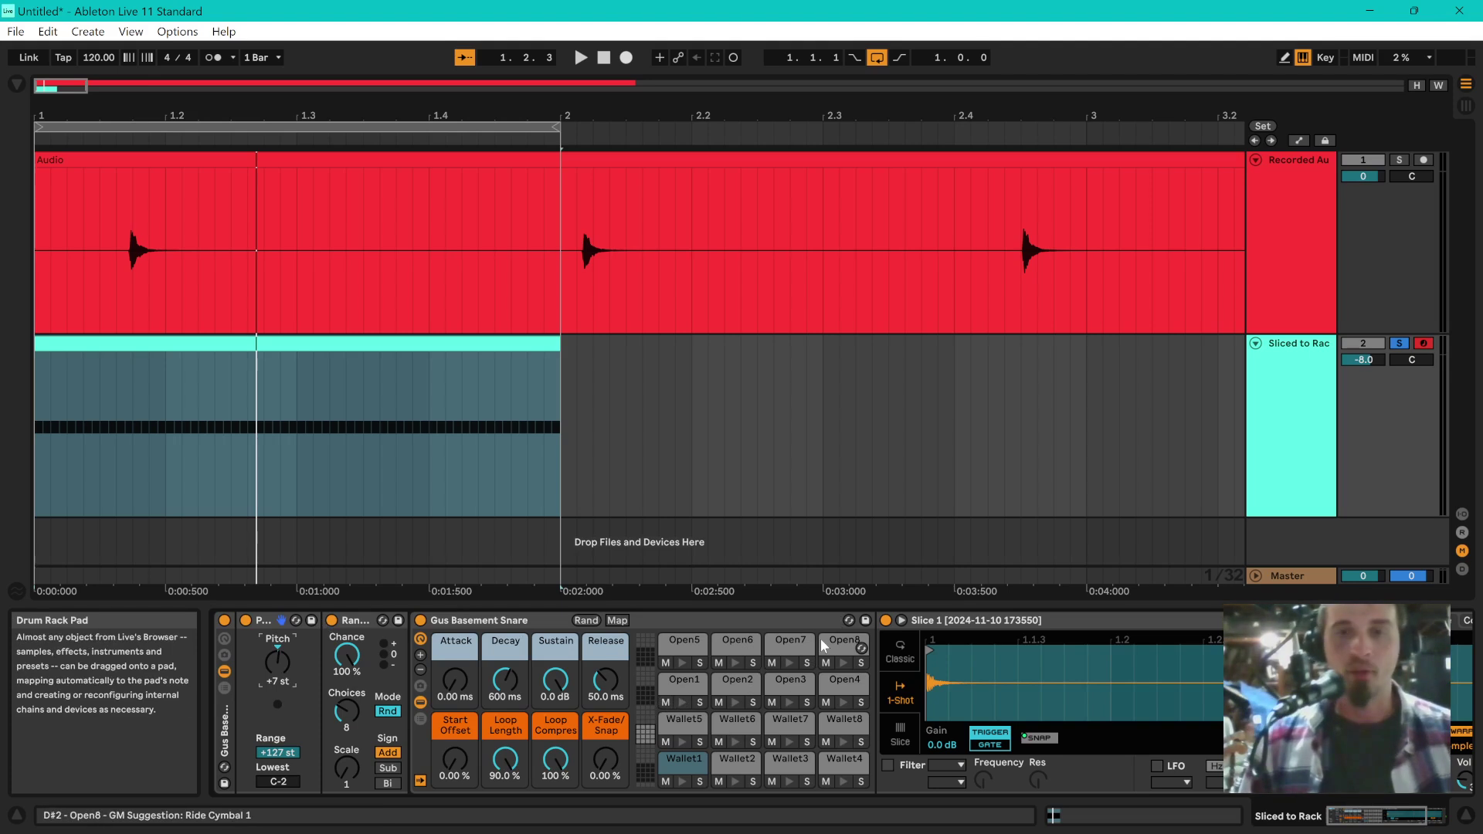
{"action": "key", "text": "space"}
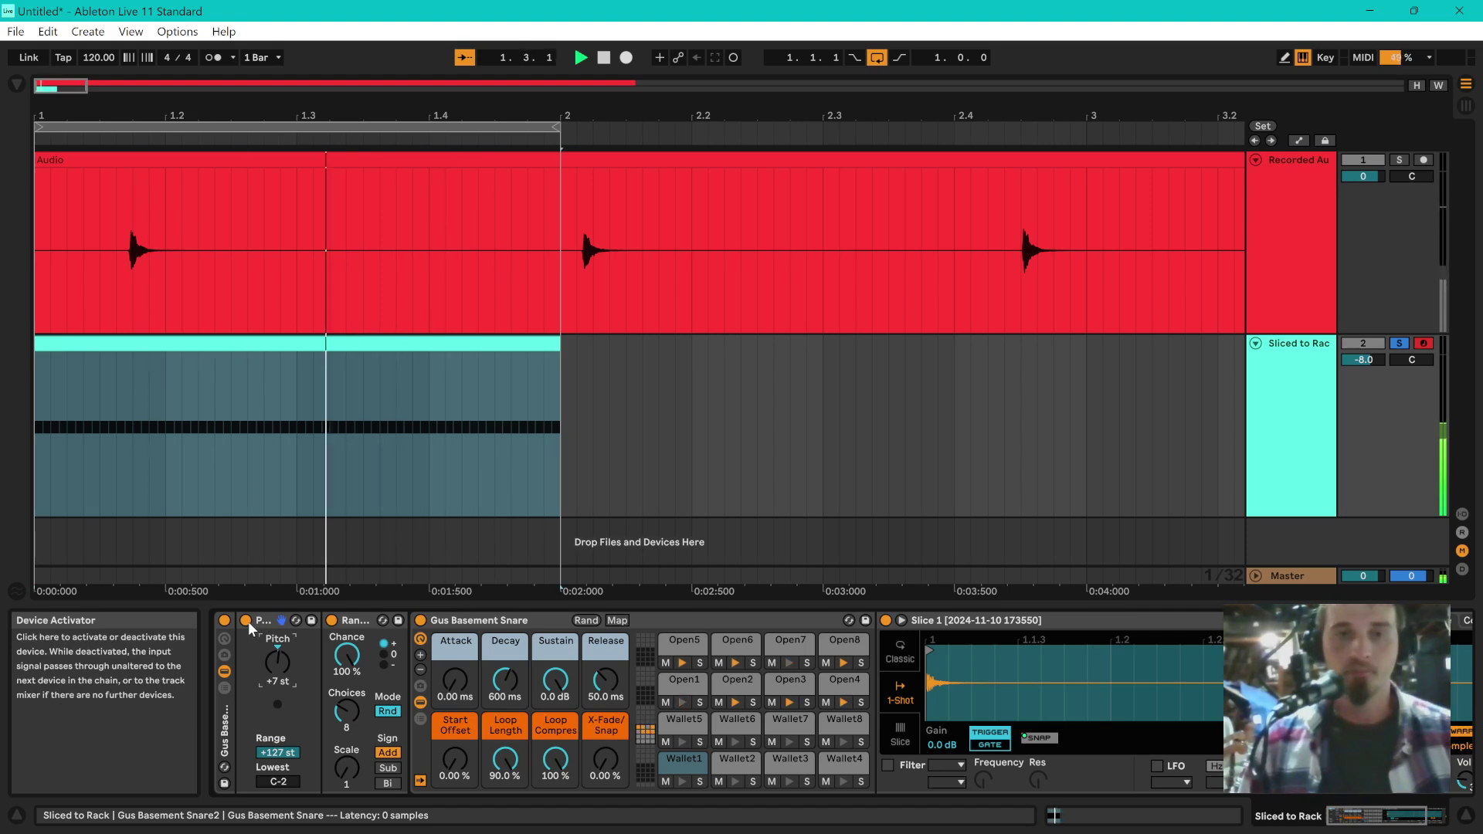
{"action": "left_click", "coordinate": [383, 717]}
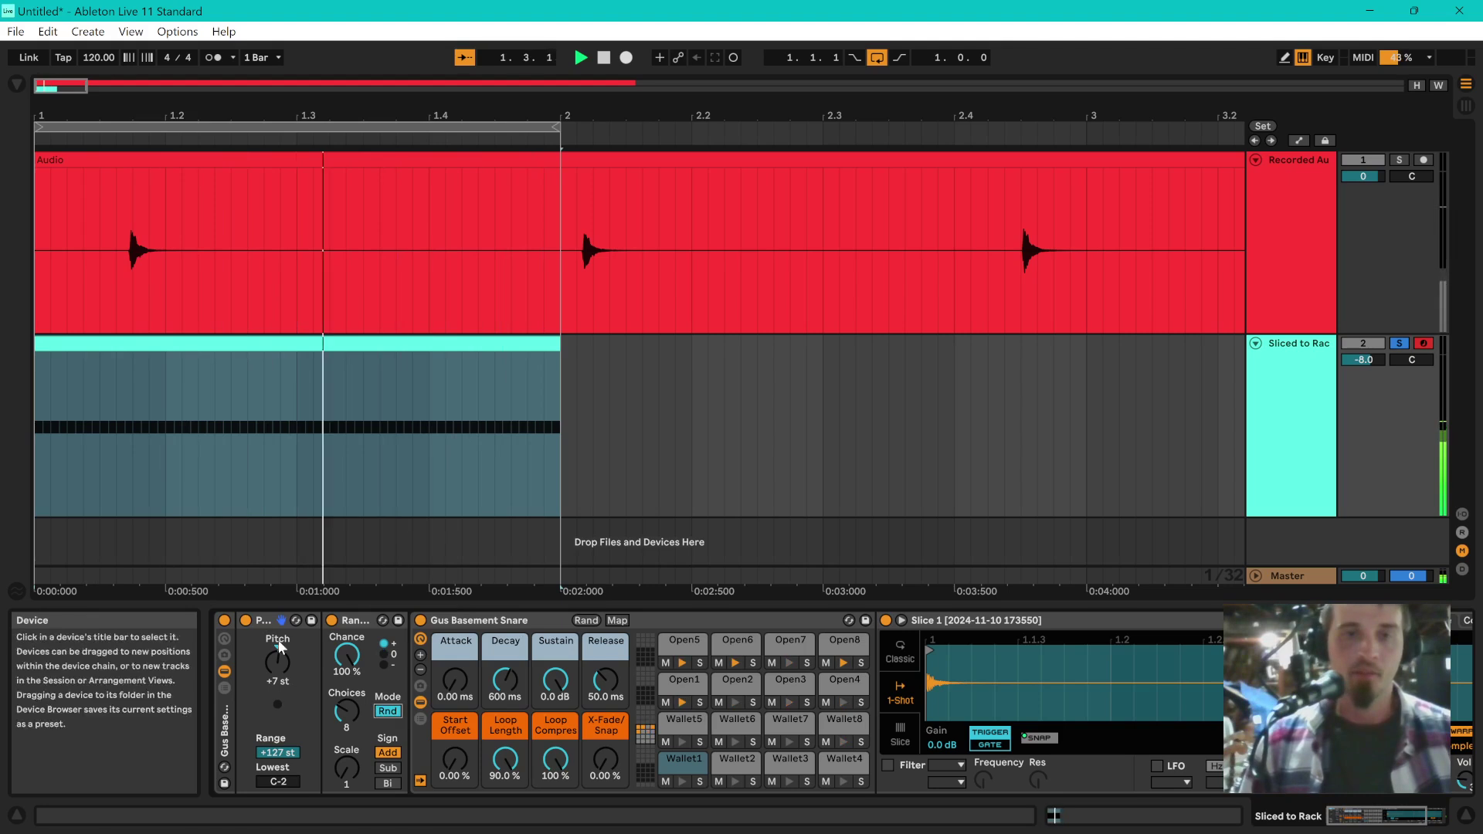
Compare playback with the Pitch device at -1 st enabled versus bypassed.
{"action": "left_click", "coordinate": [248, 622]}
{"action": "key", "text": "space"}
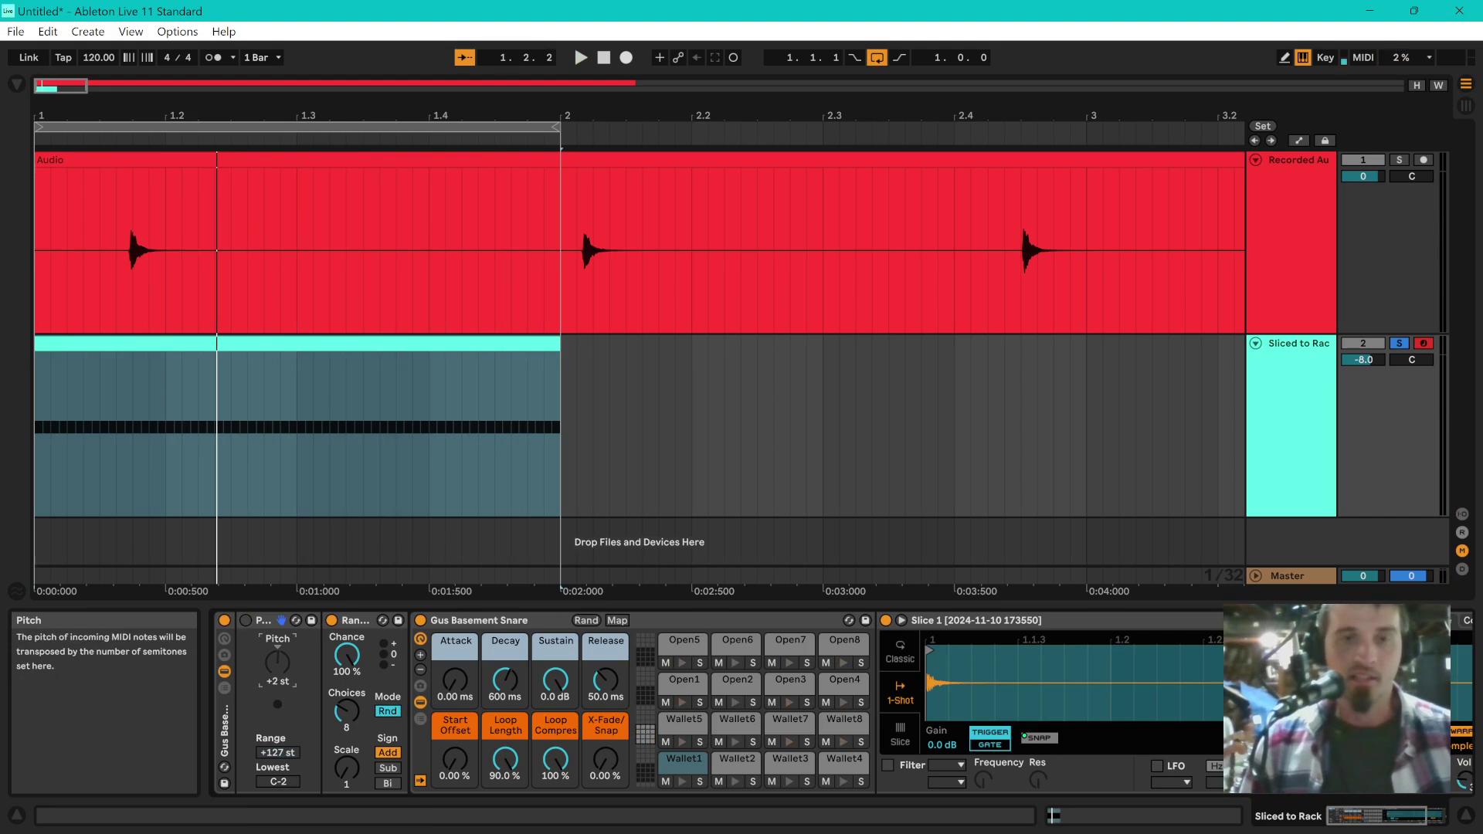
{"action": "left_click", "coordinate": [246, 620]}
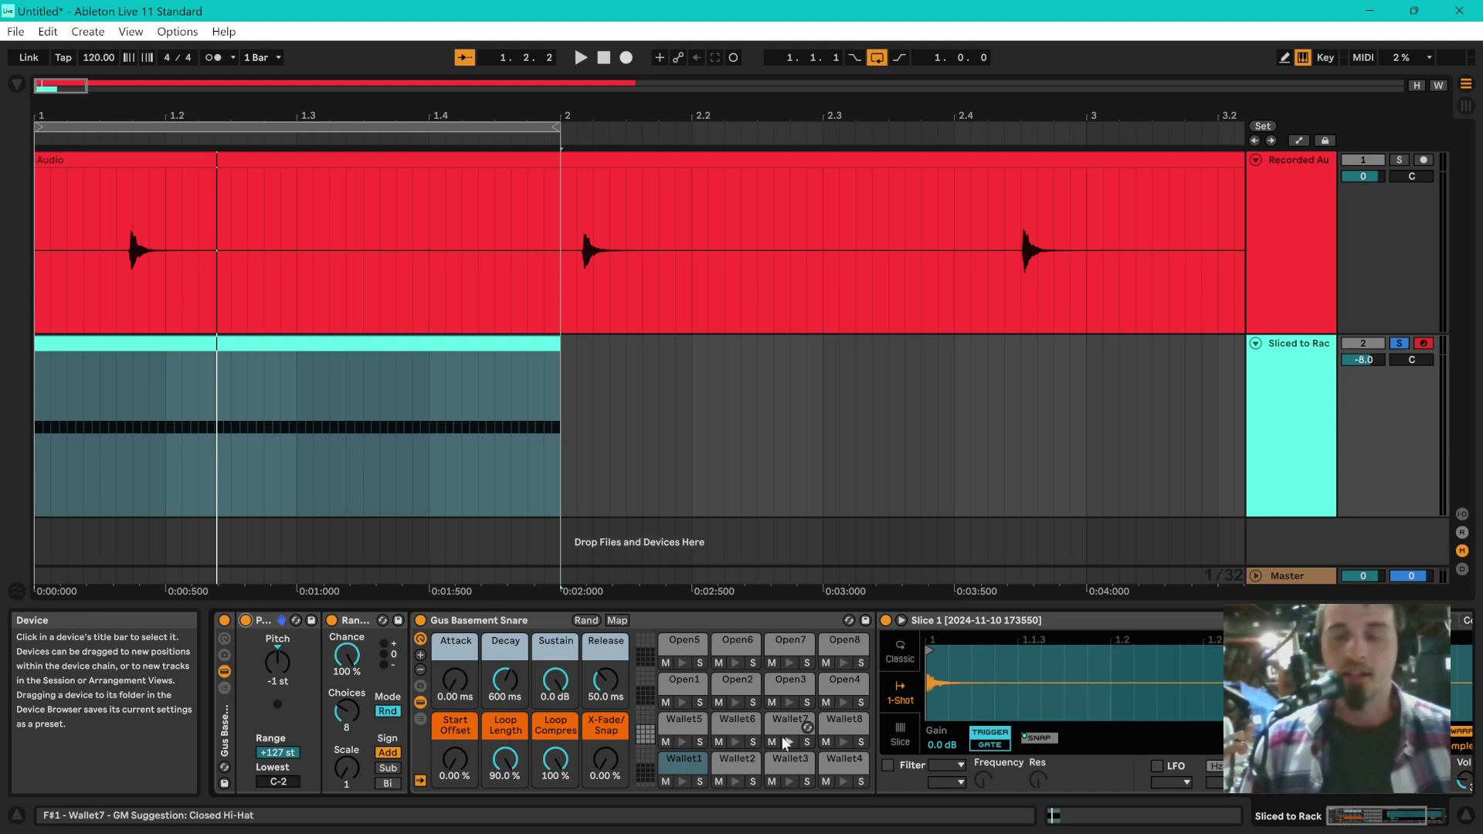
{"action": "key", "text": "space"}
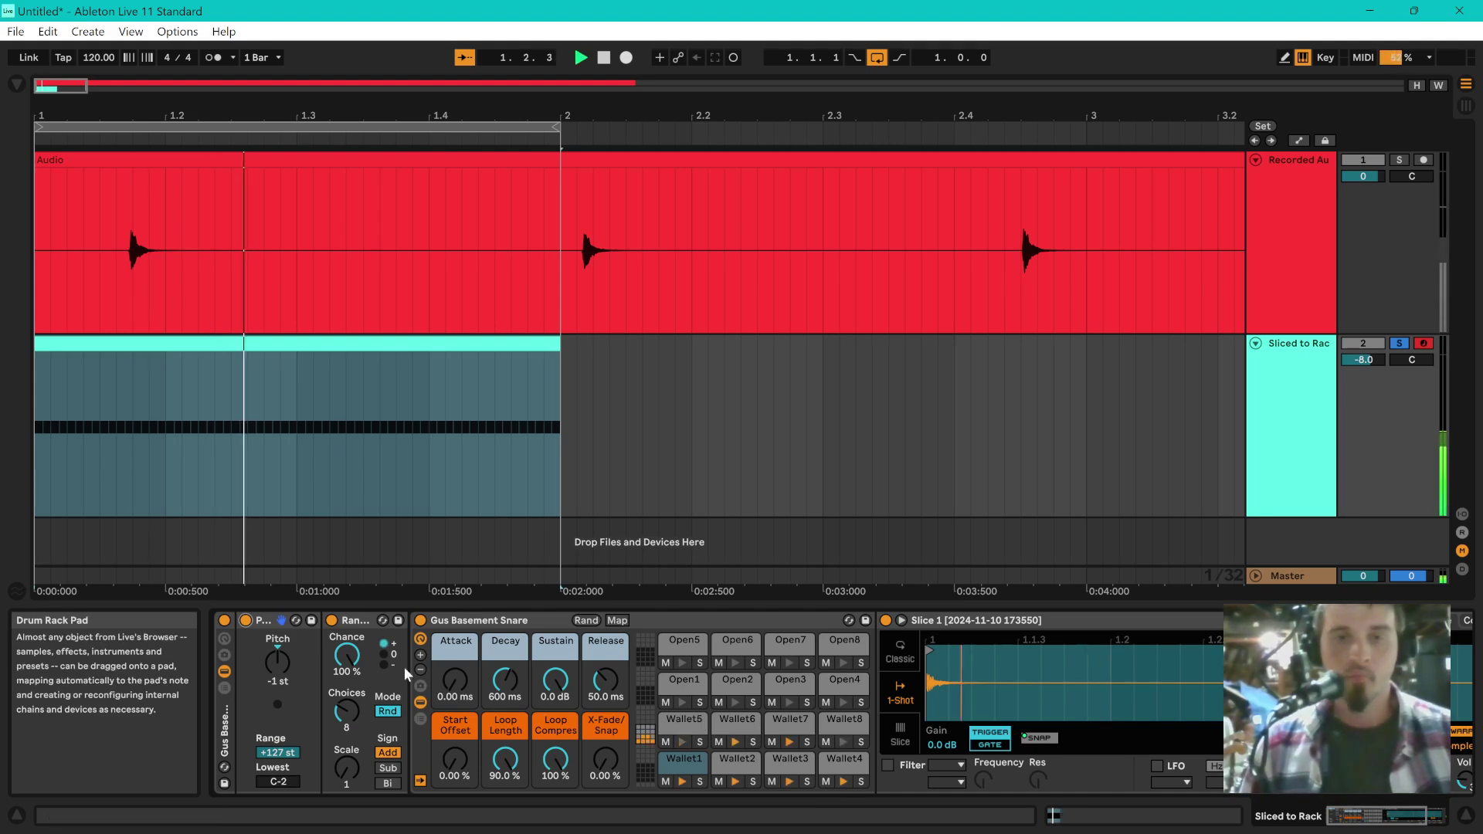
{"action": "left_click", "coordinate": [246, 621]}
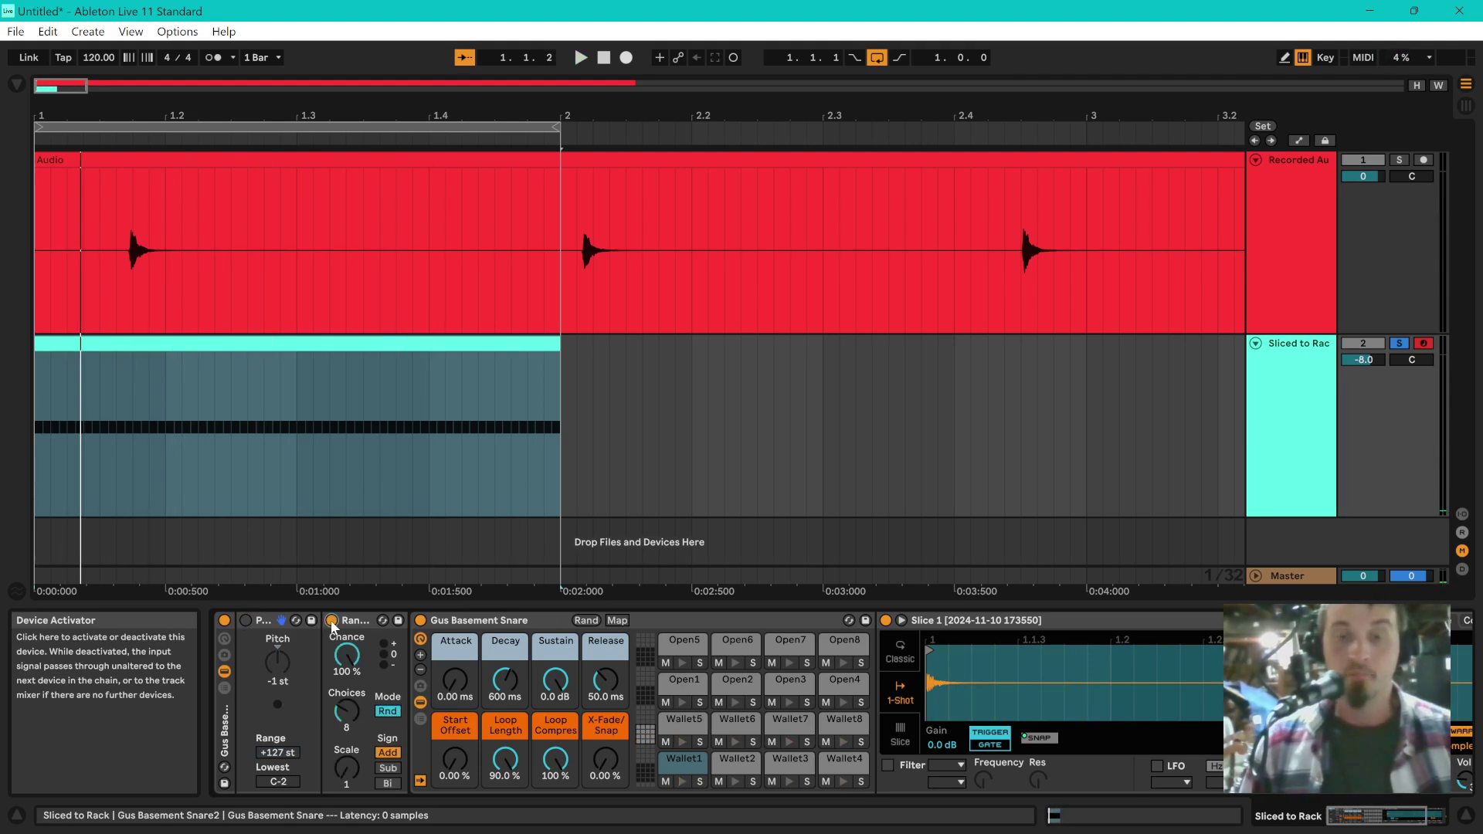
{"action": "key", "text": "space"}
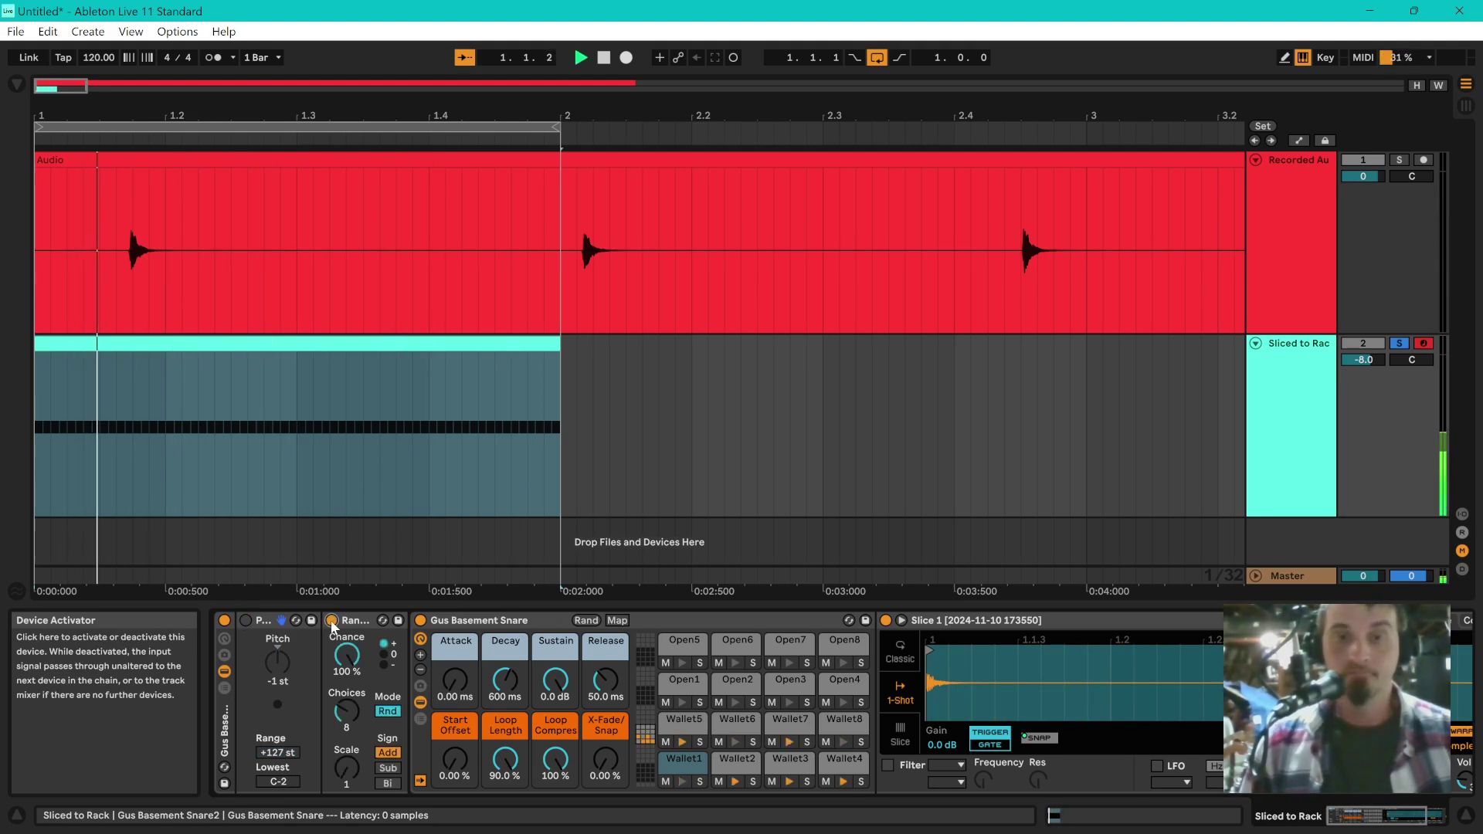
Audition Random in Alt mode, then finish with Pitch enabled, Random in Rnd, and playback stopped.
{"action": "left_click", "coordinate": [387, 712]}
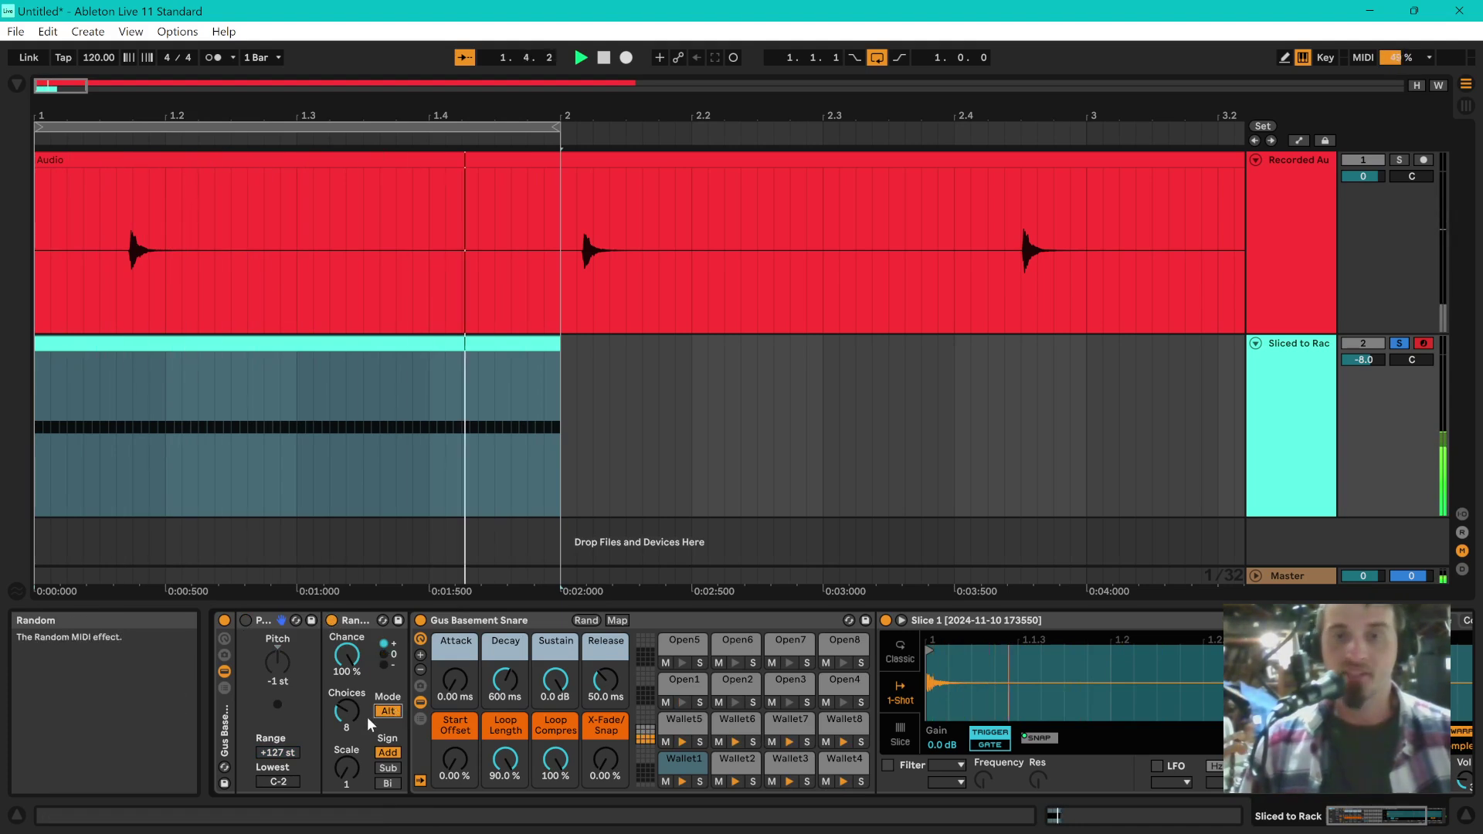
{"action": "left_click", "coordinate": [246, 621]}
{"action": "left_click", "coordinate": [388, 712]}
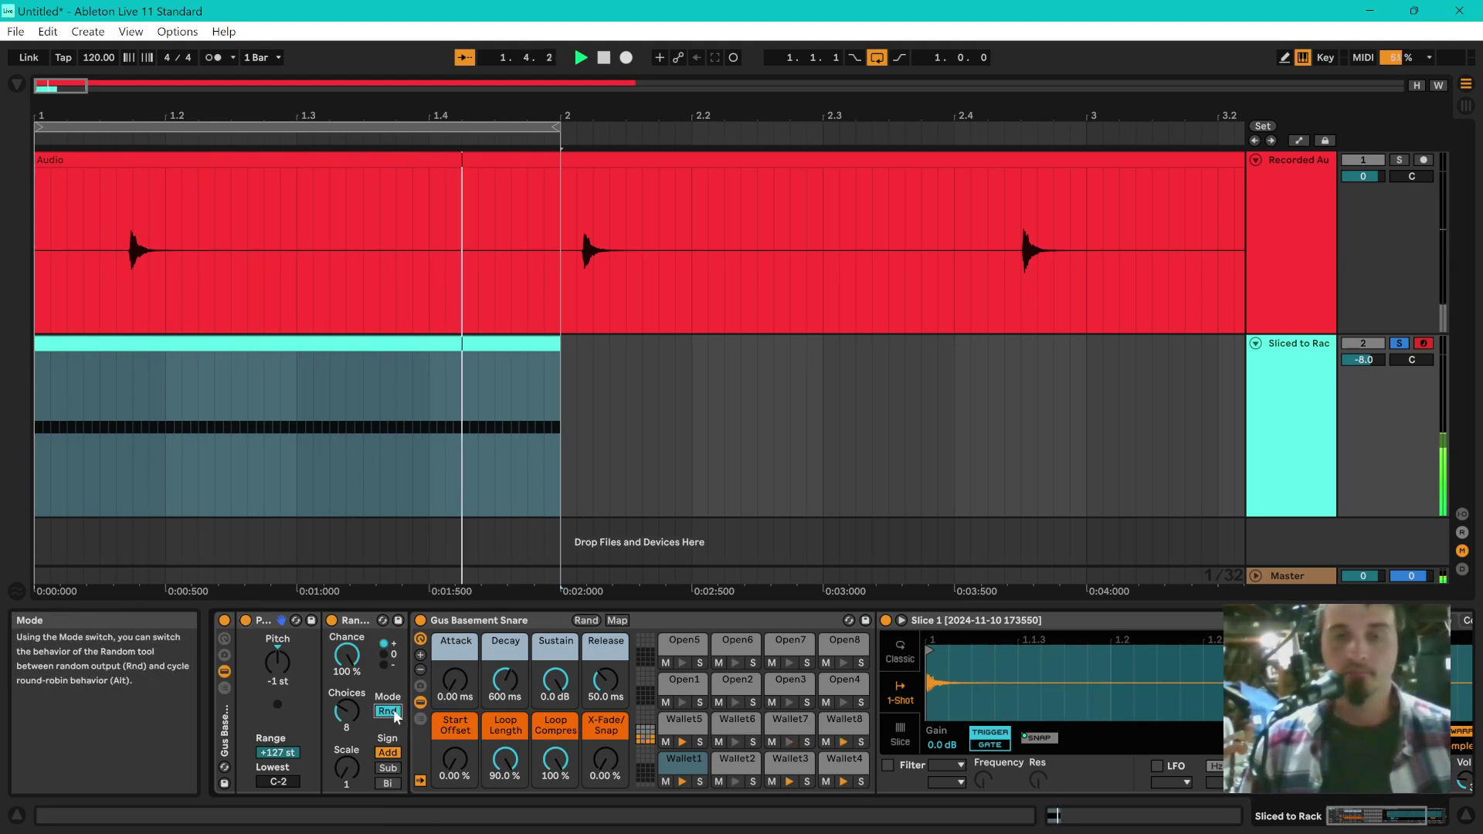
{"action": "key", "text": "space"}
{"action": "left_click", "coordinate": [625, 421]}
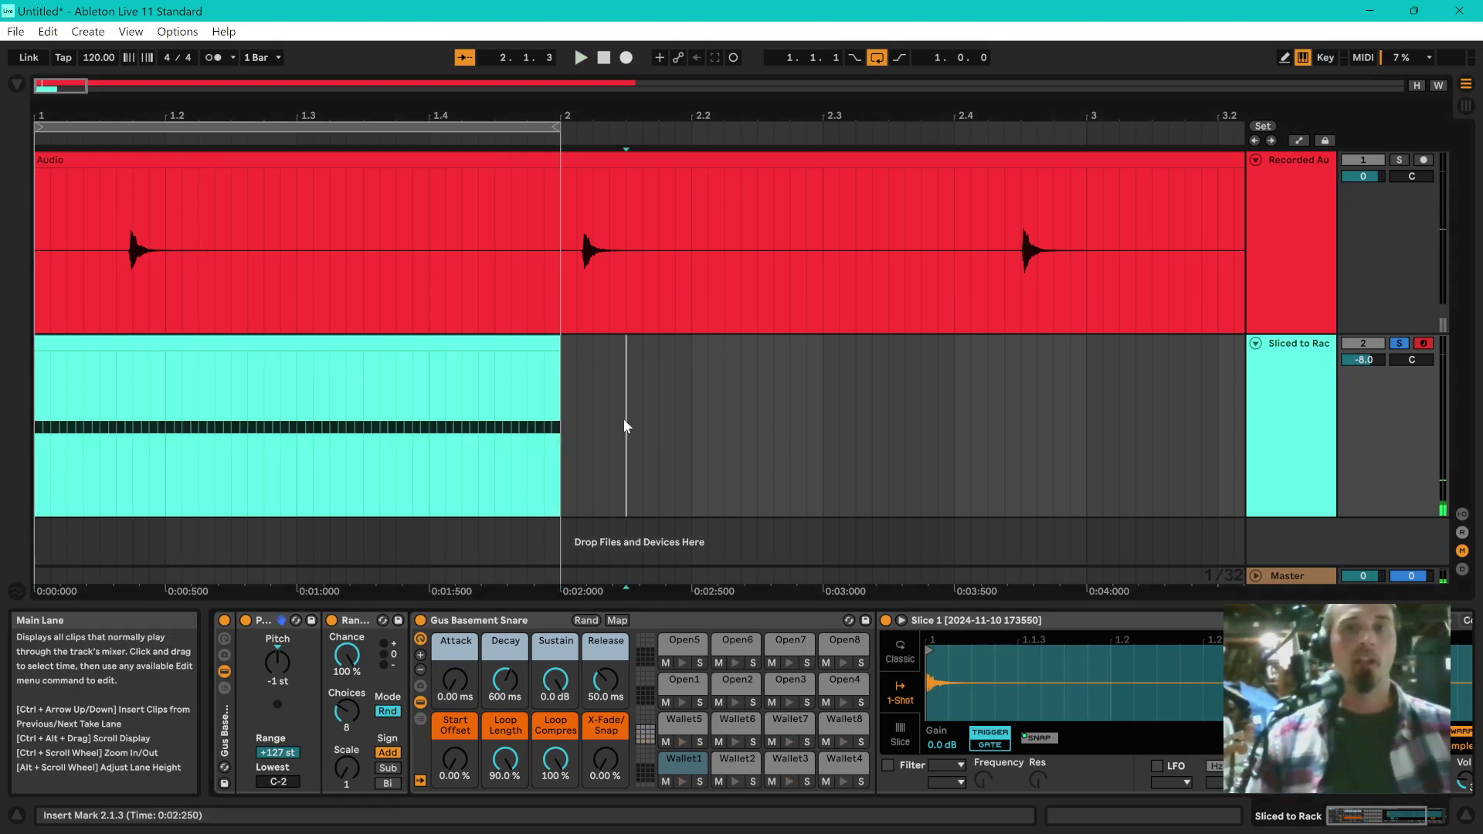